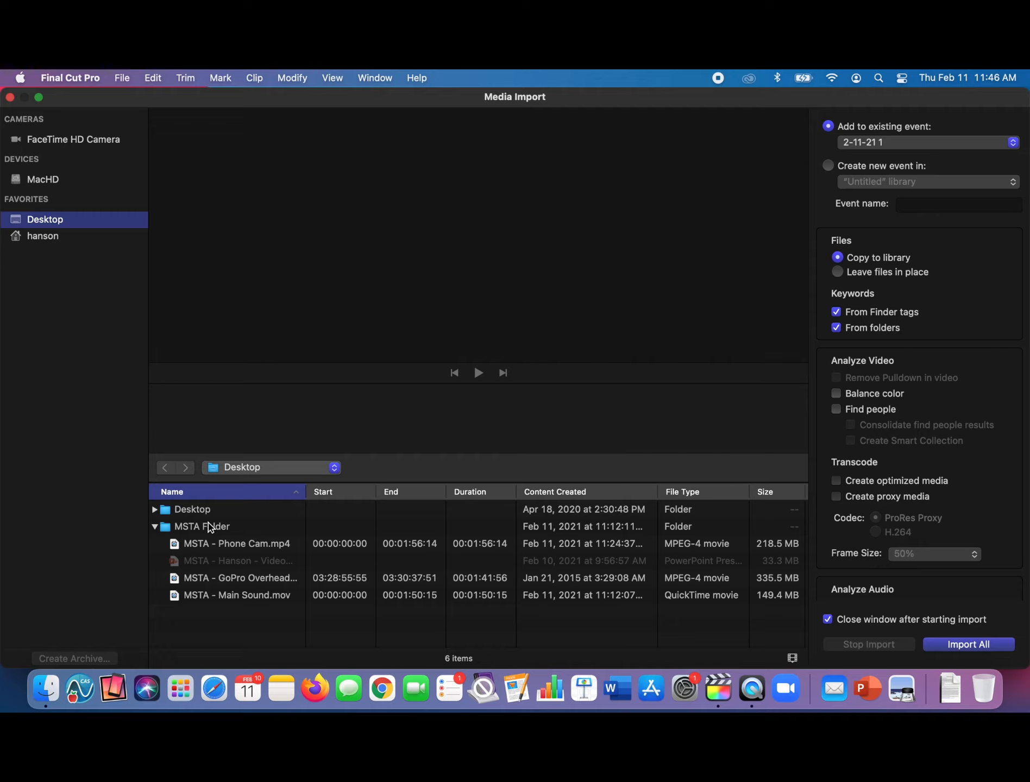
- Import the Phone Cam, GoPro Overhead and Main Sound clips from the MSTA Folder into the existing 2-11-21 1 event
{"action": "left_click", "coordinate": [230, 545]}
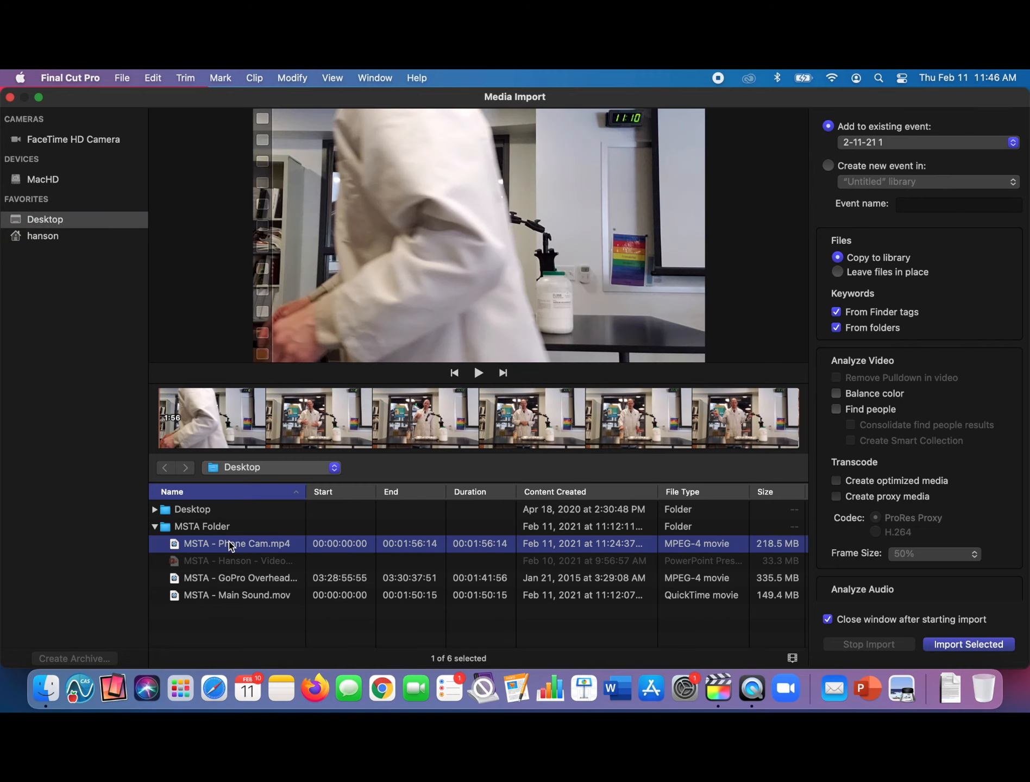
{"action": "left_click", "coordinate": [232, 577]}
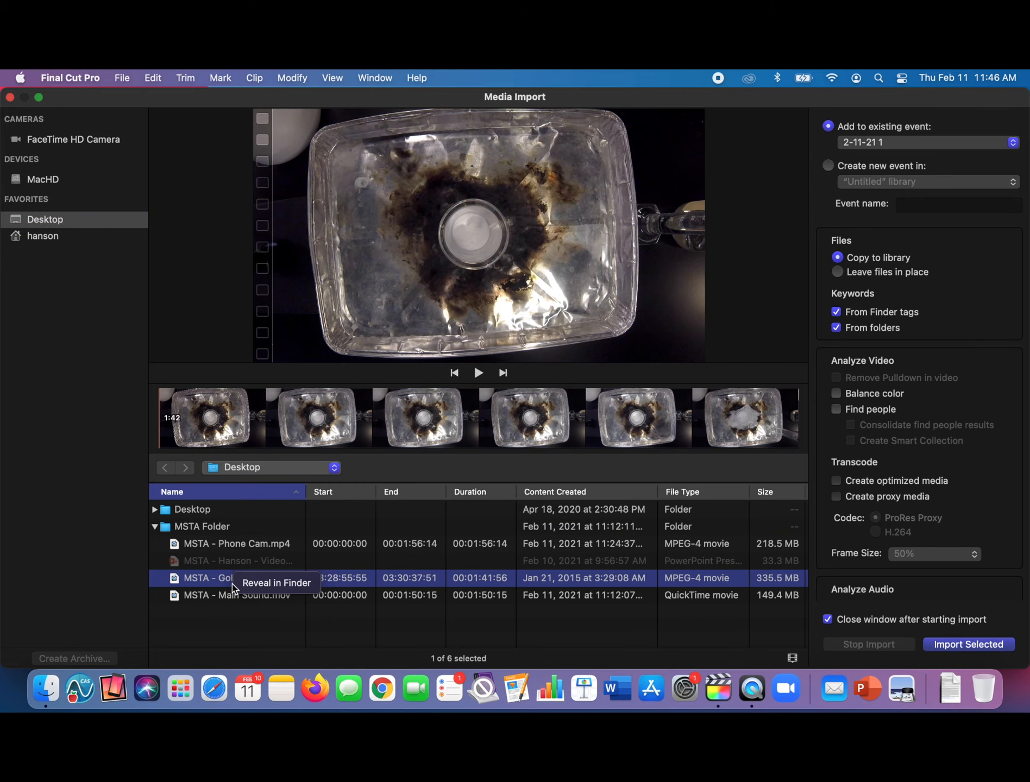
{"action": "left_click", "coordinate": [227, 544]}
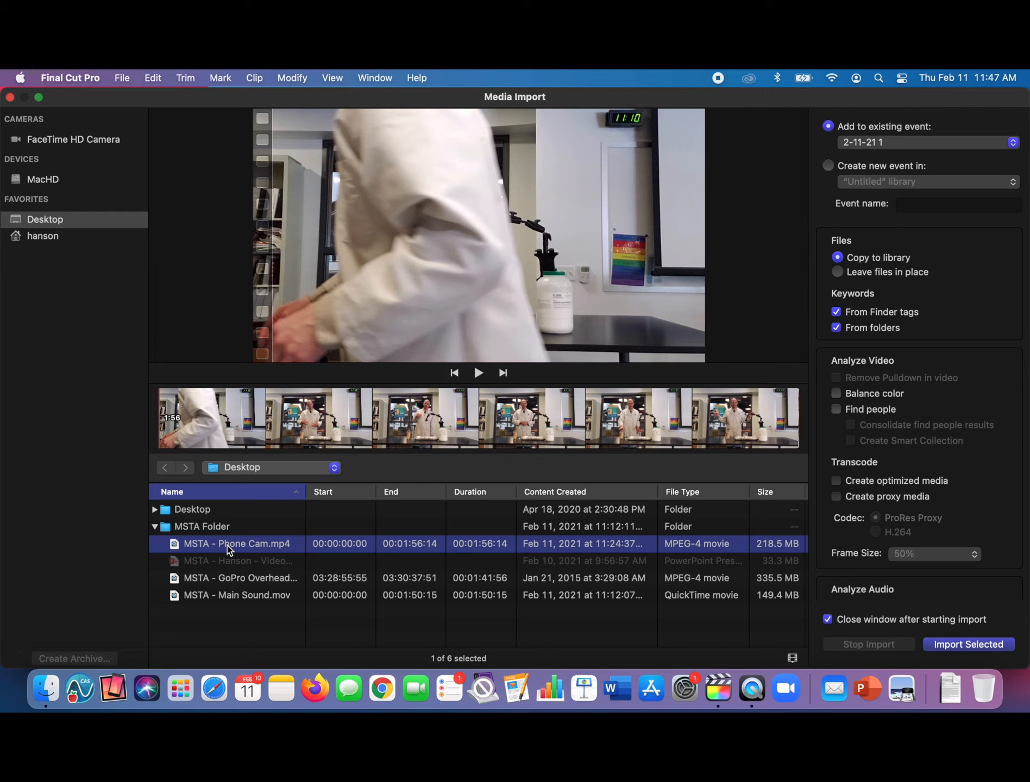
{"action": "left_click", "coordinate": [231, 578], "text": "super"}
{"action": "left_click", "coordinate": [234, 596], "text": "super"}
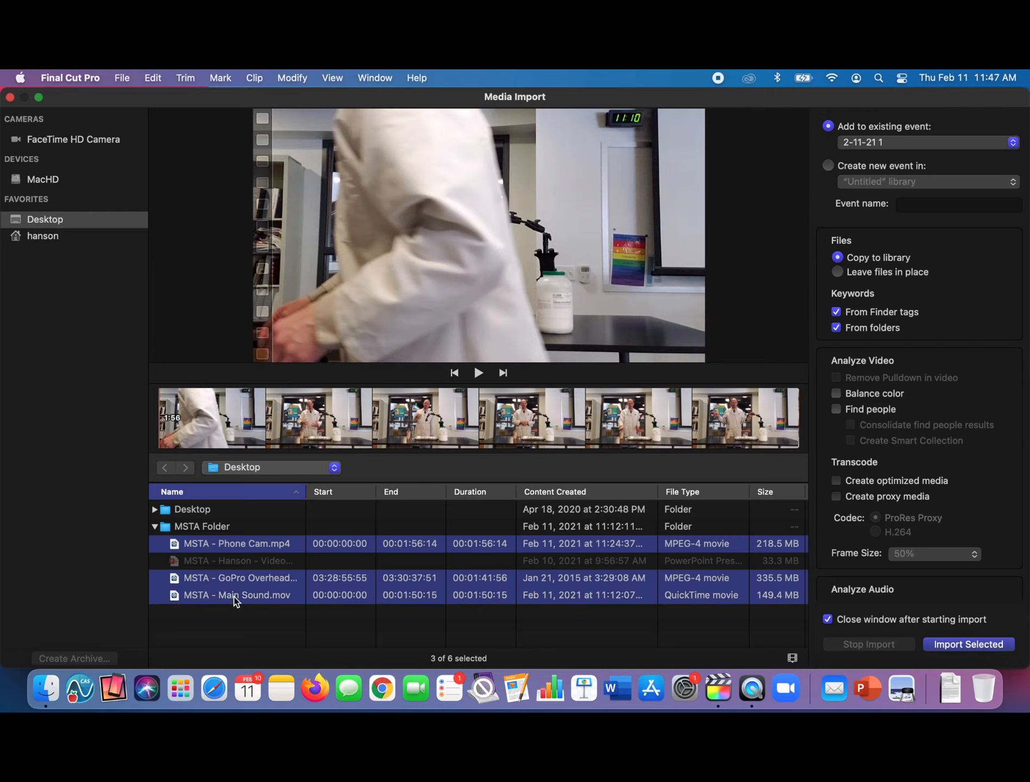
{"action": "left_click", "coordinate": [981, 642]}
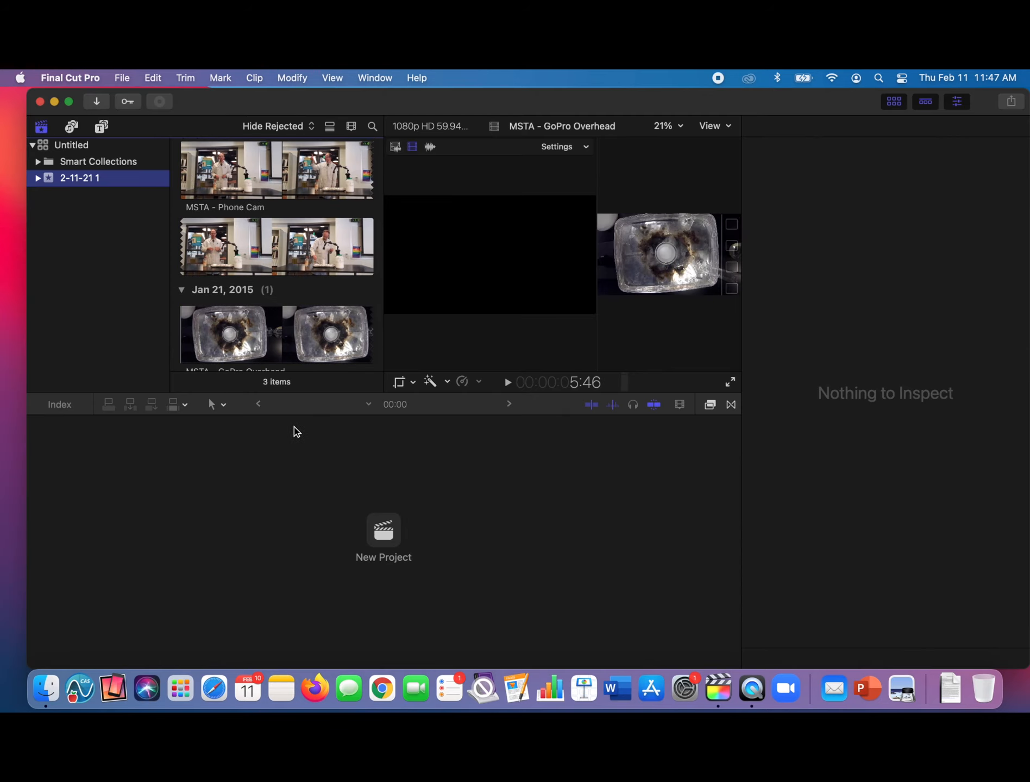
- Add a sync marker about 8 seconds into the MSTA - Main Sound clip
{"action": "scroll", "coordinate": [217, 217], "scroll_direction": "up", "scroll_amount": 5}
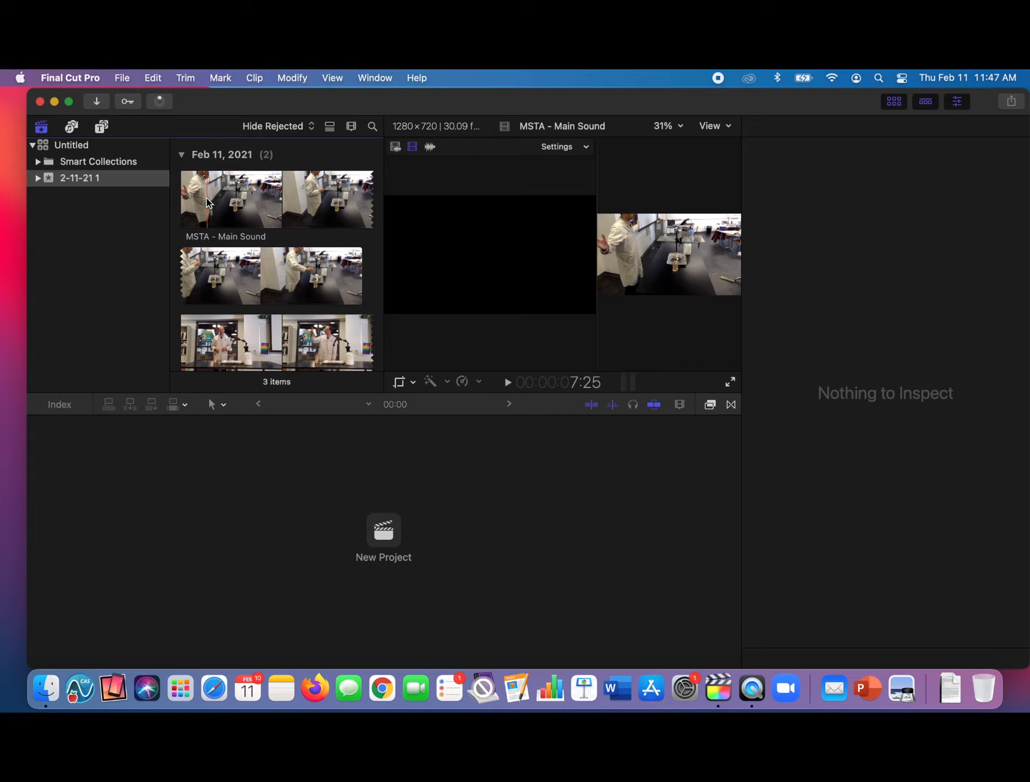
{"action": "left_click", "coordinate": [206, 201]}
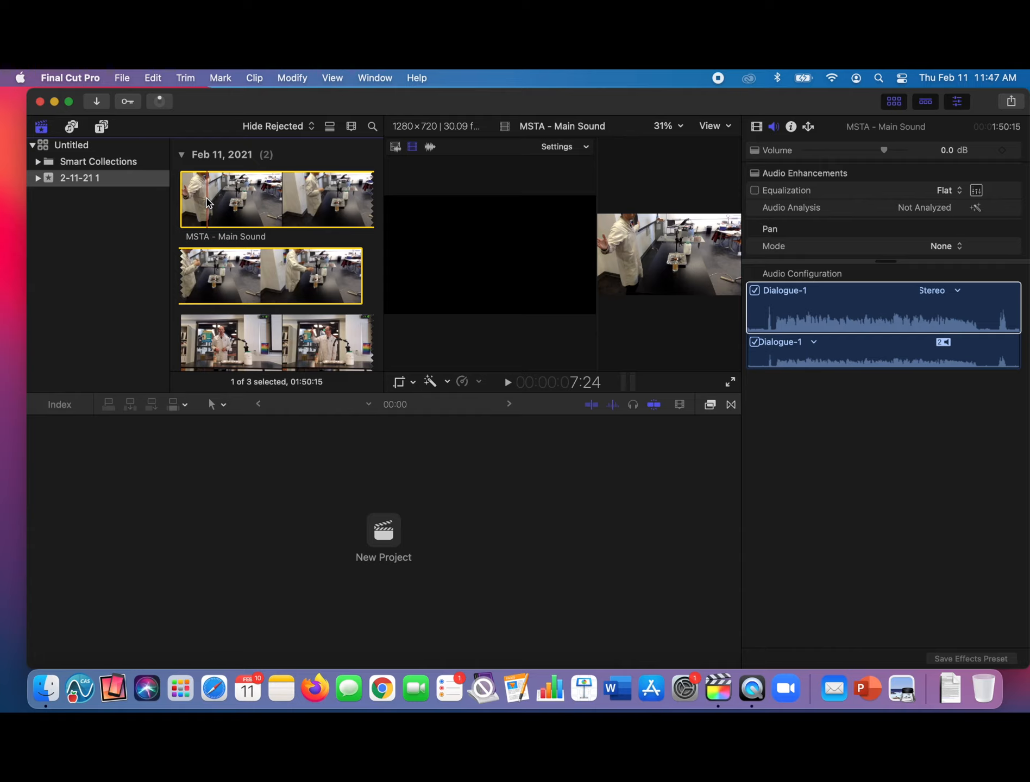
{"action": "key", "text": "space"}
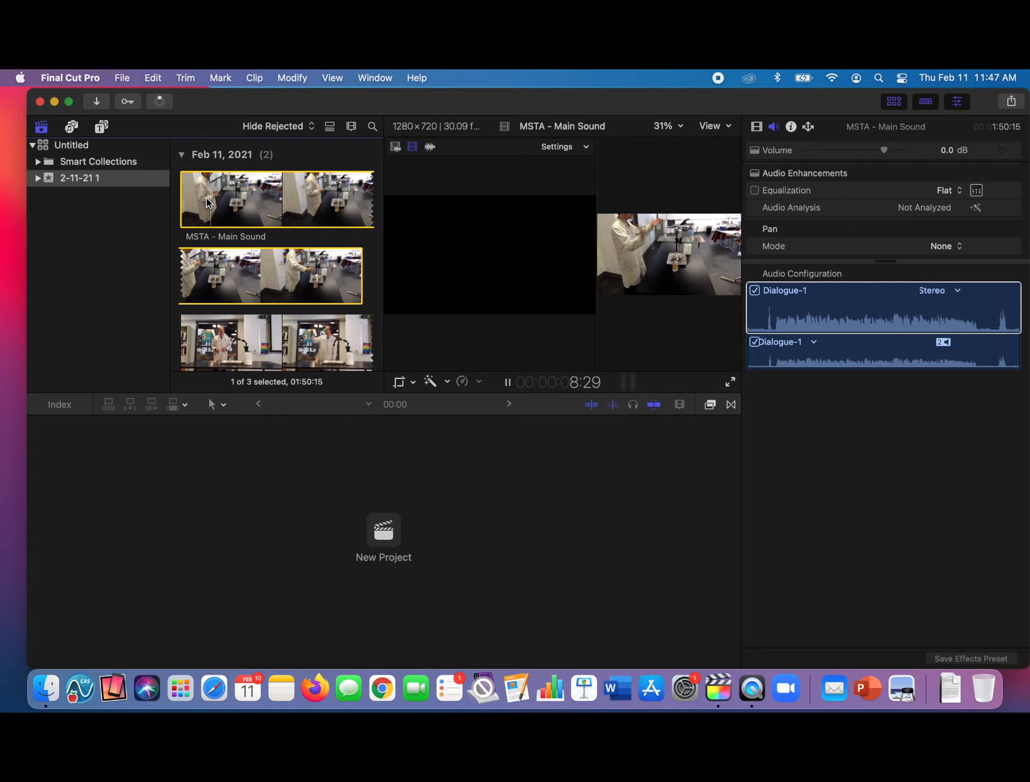
{"action": "key", "text": "m"}
- Add a sync marker about 12 seconds into the MSTA - Phone Cam clip
{"action": "scroll", "coordinate": [211, 290], "scroll_direction": "down", "scroll_amount": 3}
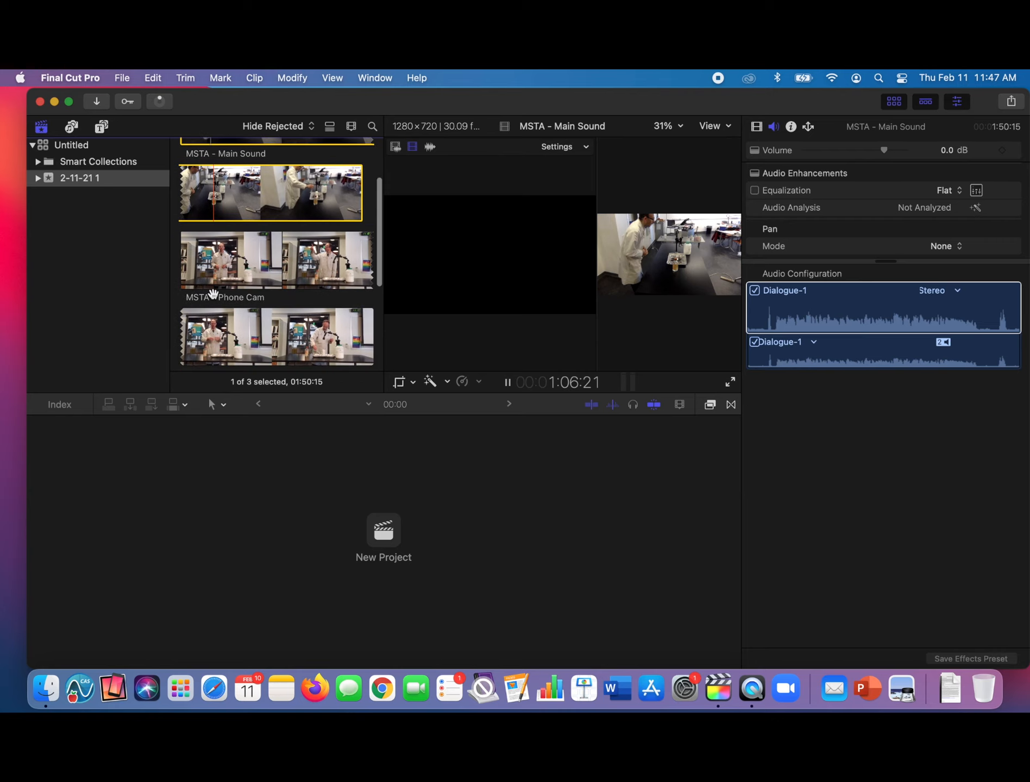
{"action": "left_click", "coordinate": [196, 254]}
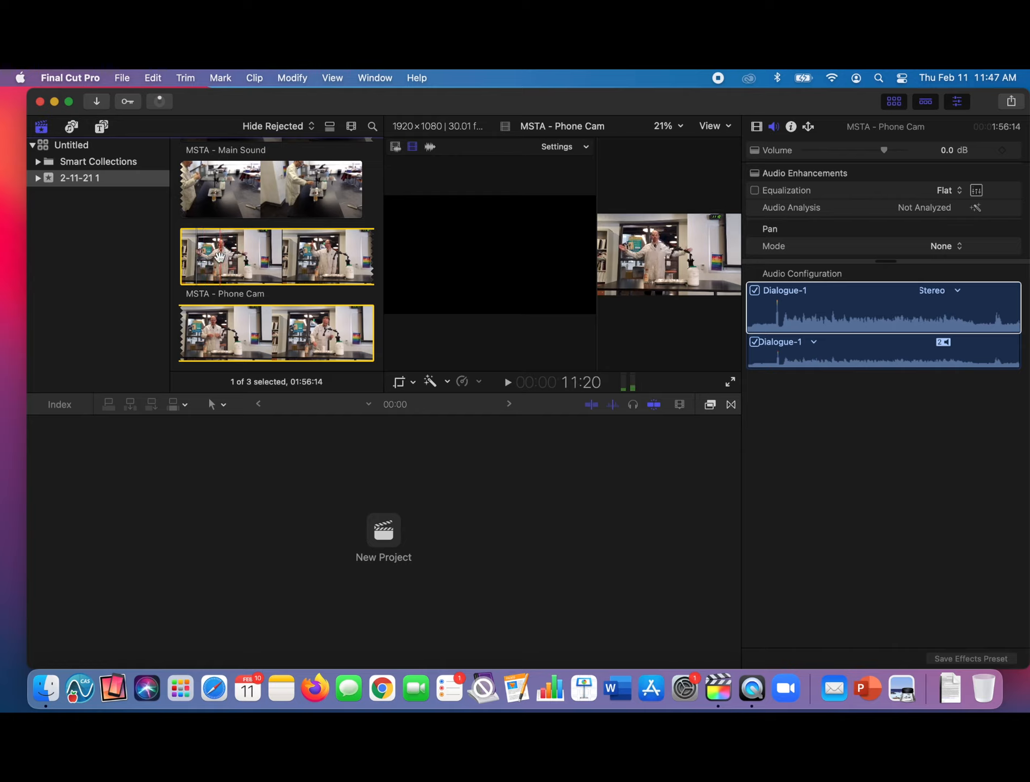
{"action": "key", "text": "space"}
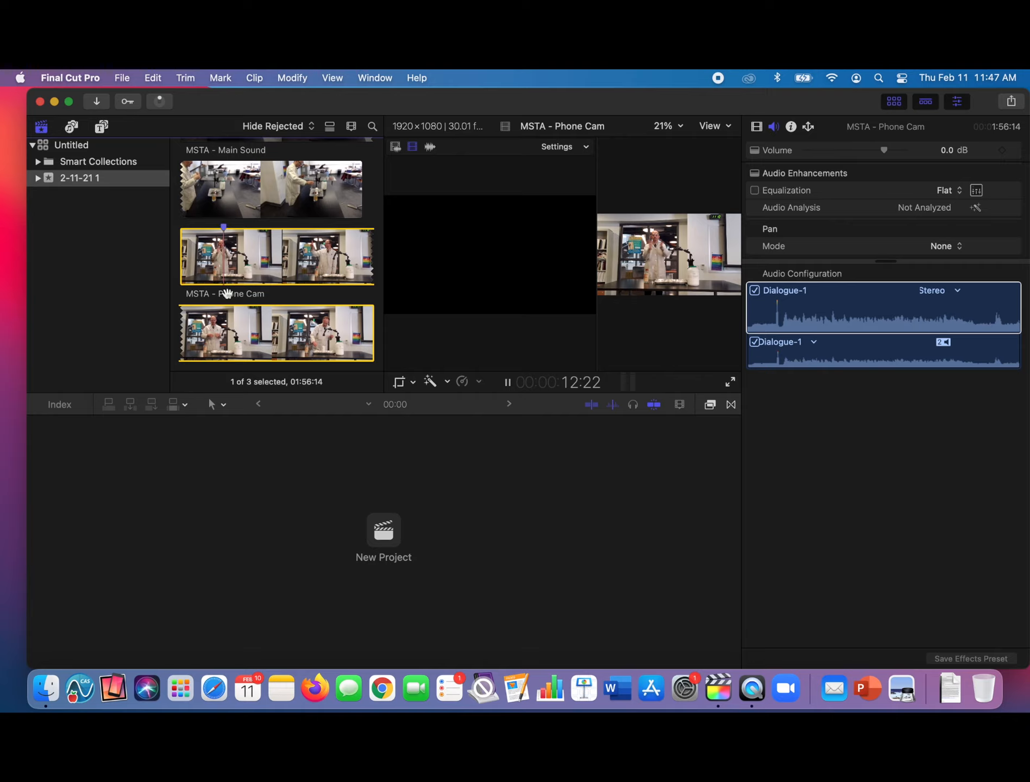
- Add a sync marker near the start of the MSTA - GoPro Overhead clip
{"action": "scroll", "coordinate": [214, 255], "scroll_direction": "down", "scroll_amount": 5}
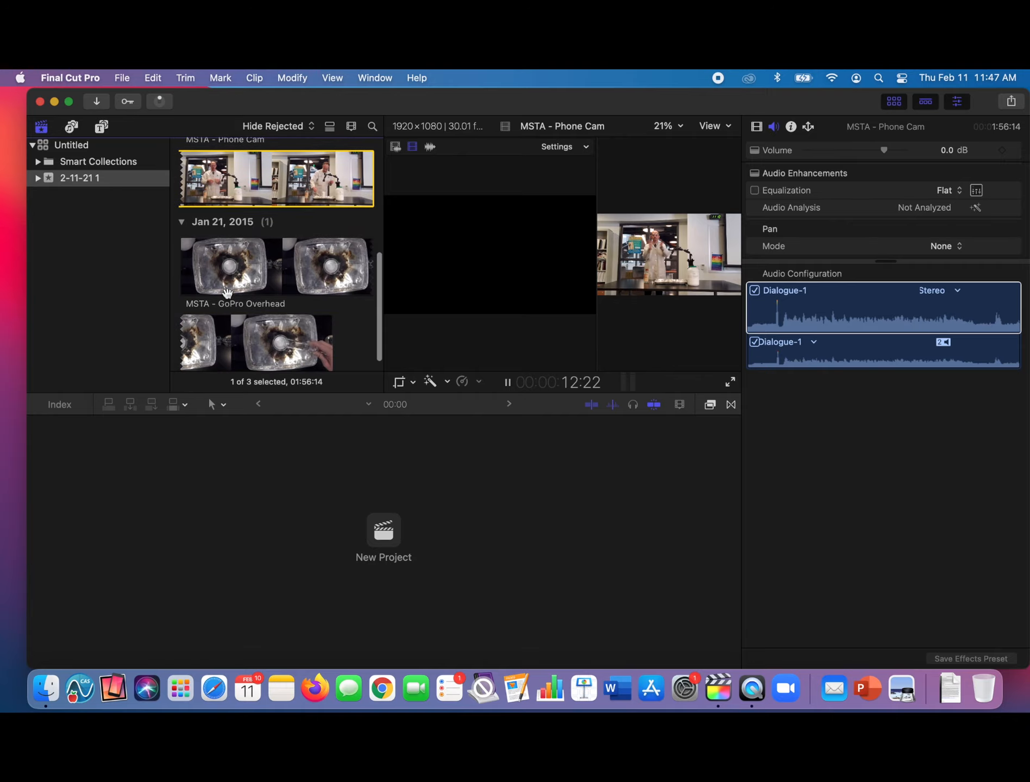
{"action": "left_click", "coordinate": [188, 247]}
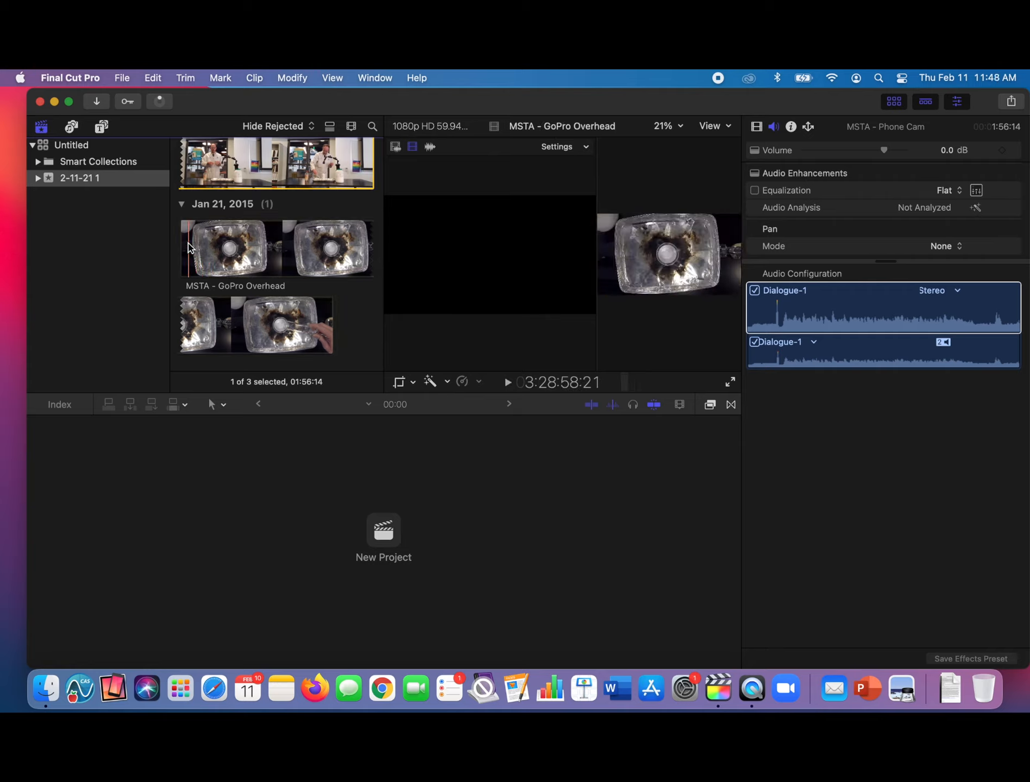
{"action": "key", "text": "space"}
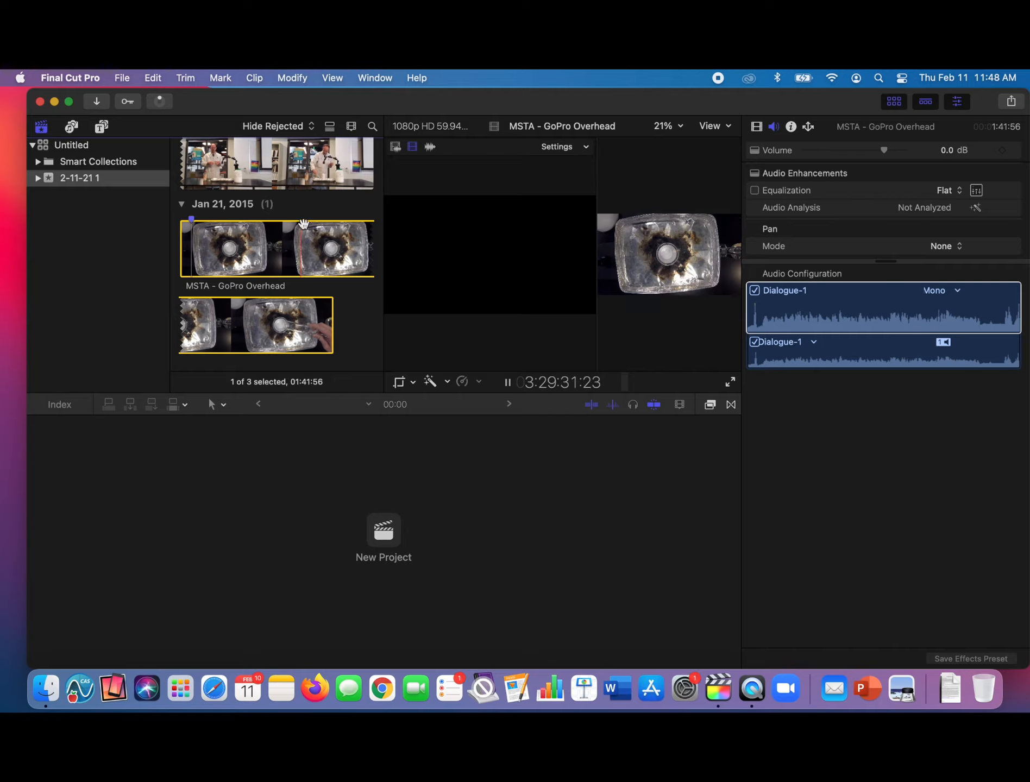
- Combine the three marked clips into a multicam clip named MSTA - Multicam, synchronized by the first marker on the angle
{"action": "scroll", "coordinate": [313, 214], "scroll_direction": "up", "scroll_amount": 5}
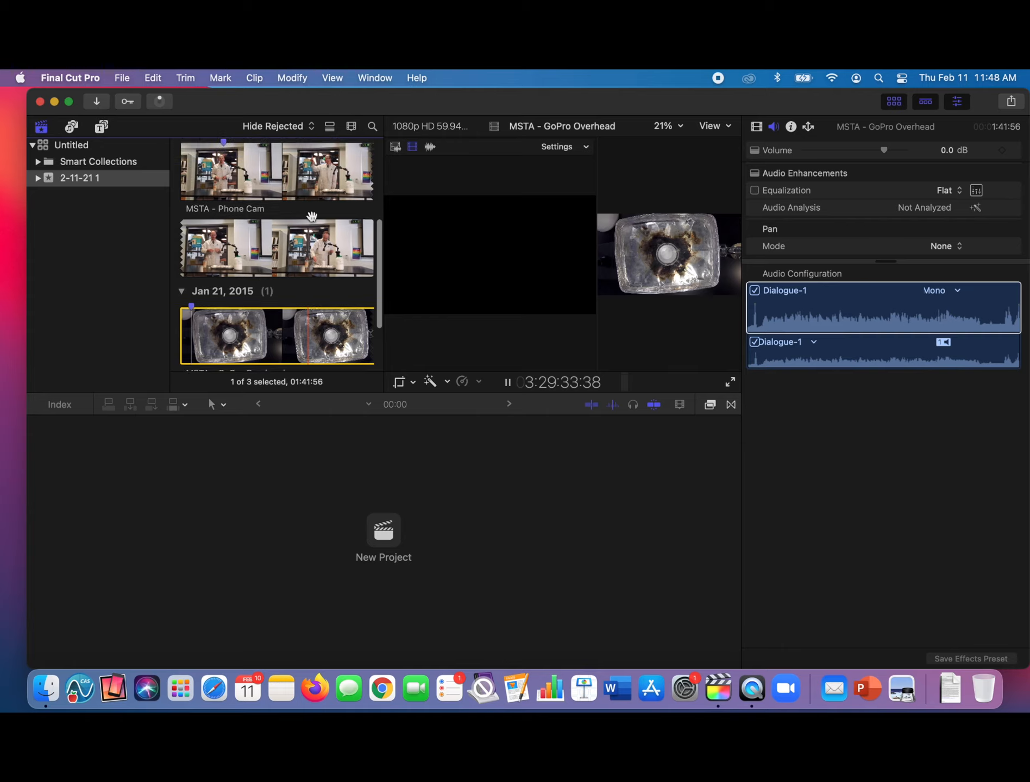
{"action": "left_click", "coordinate": [250, 285], "text": "super"}
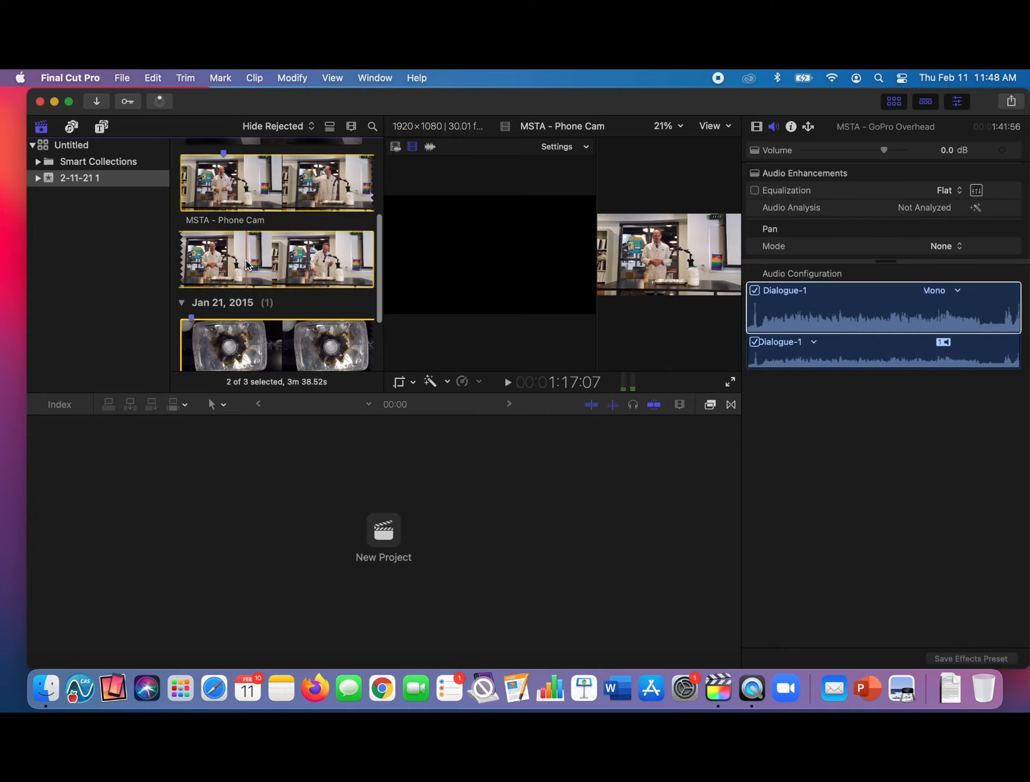
{"action": "scroll", "coordinate": [268, 261], "scroll_direction": "up", "scroll_amount": 5}
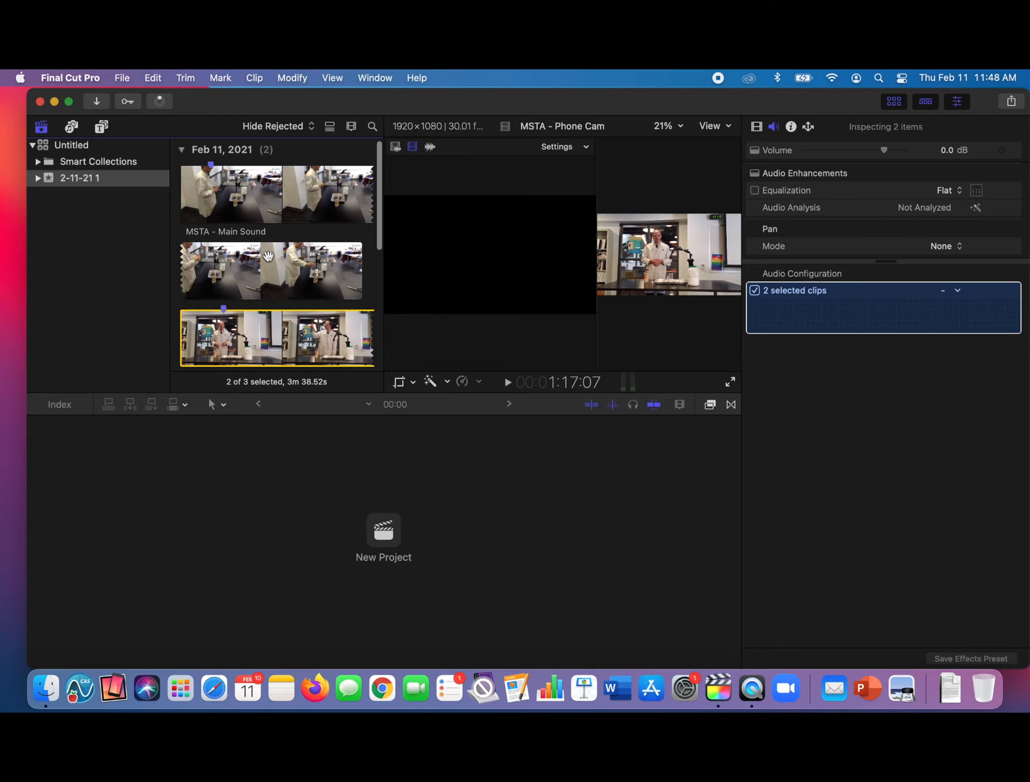
{"action": "left_click", "coordinate": [247, 271], "text": "super"}
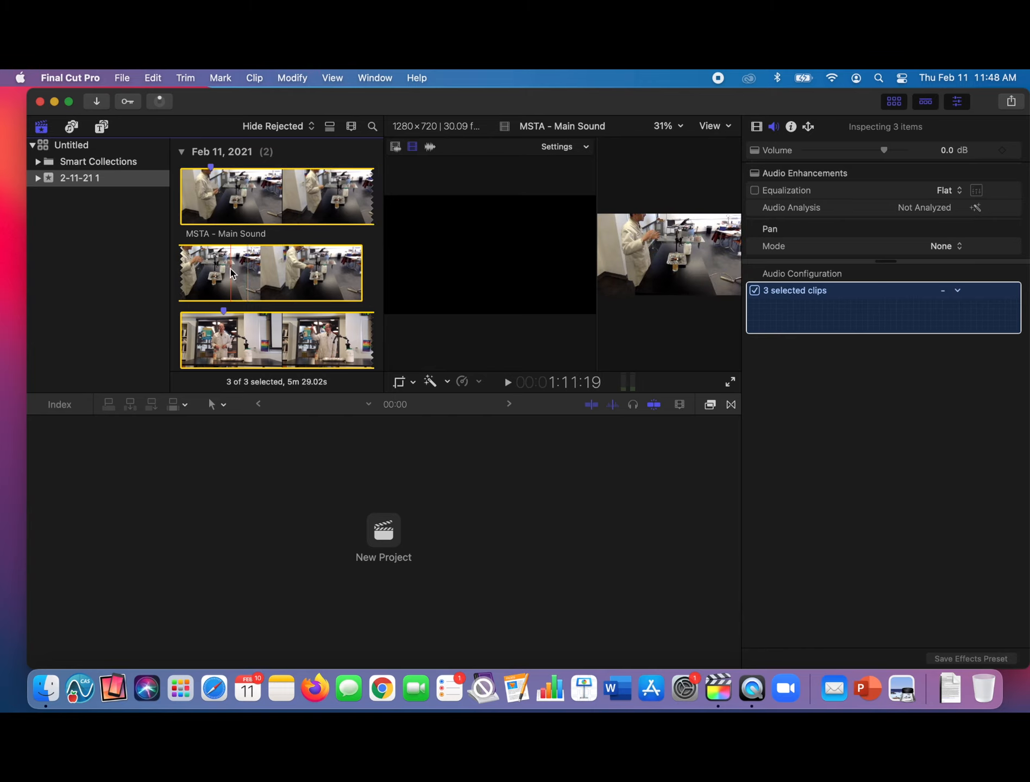
{"action": "right_click", "coordinate": [230, 268]}
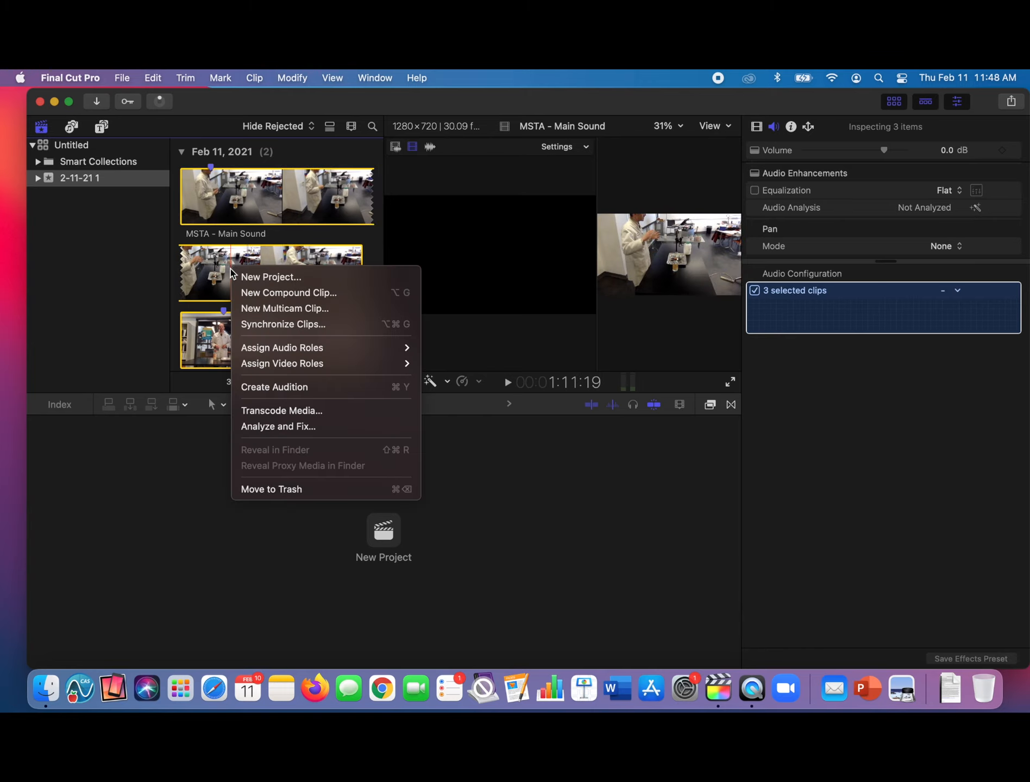
{"action": "left_click", "coordinate": [283, 309]}
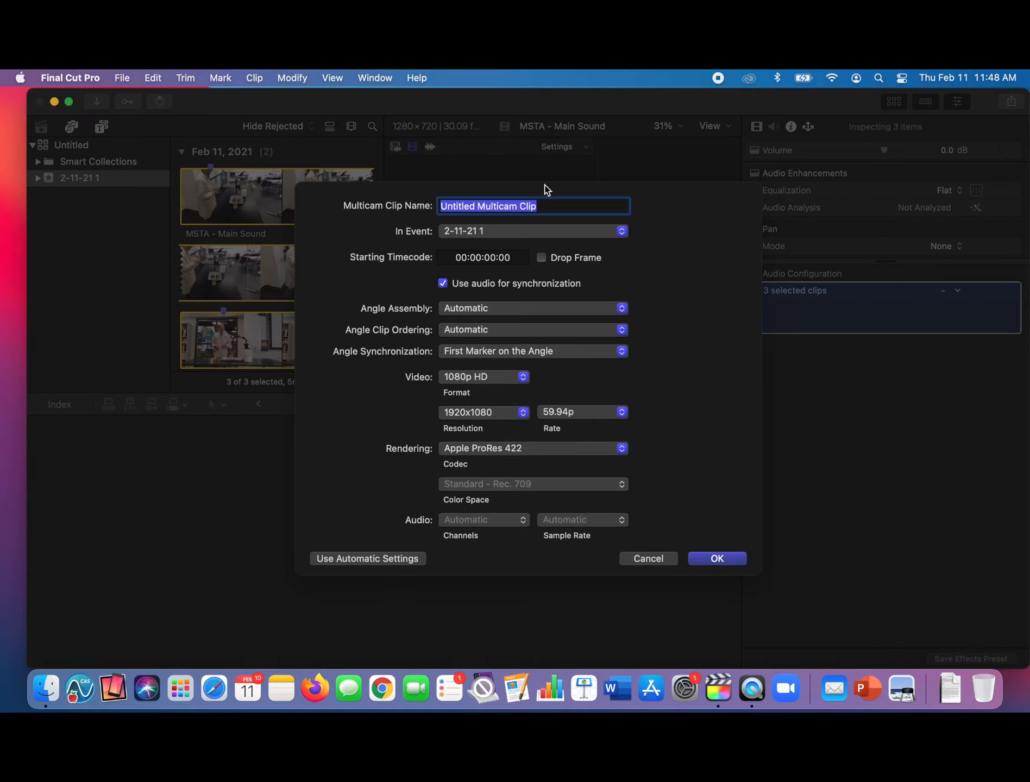
{"action": "type", "text": "MSTA"}
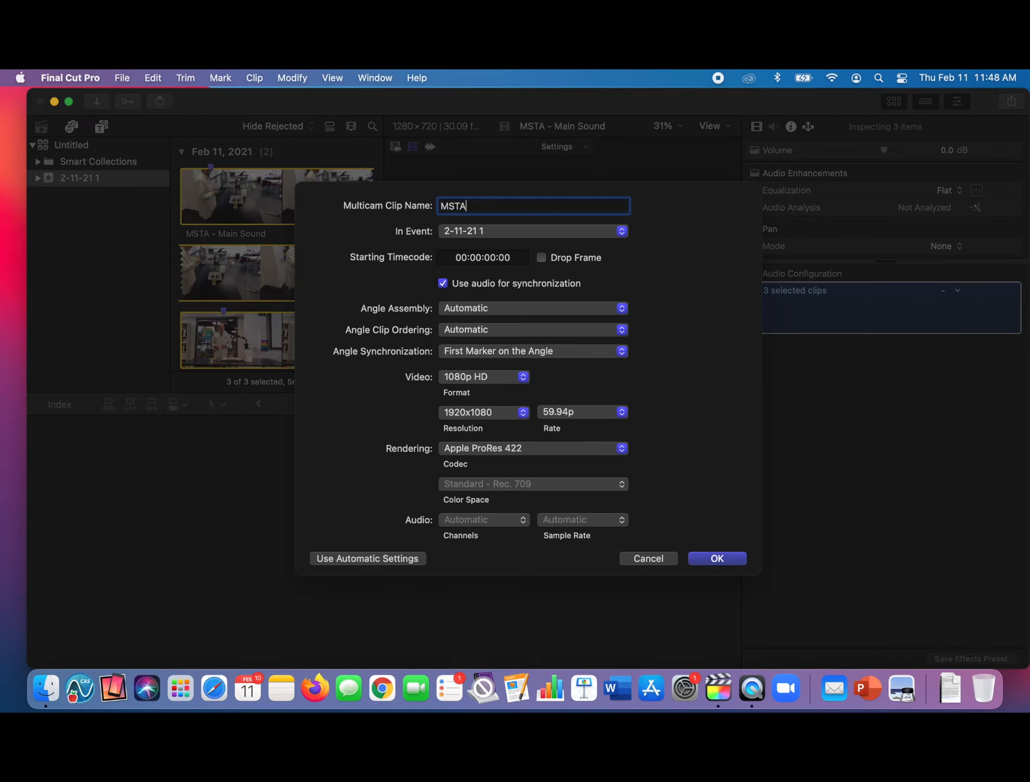
{"action": "type", "text": " - Multicam"}
{"action": "left_click", "coordinate": [718, 558]}
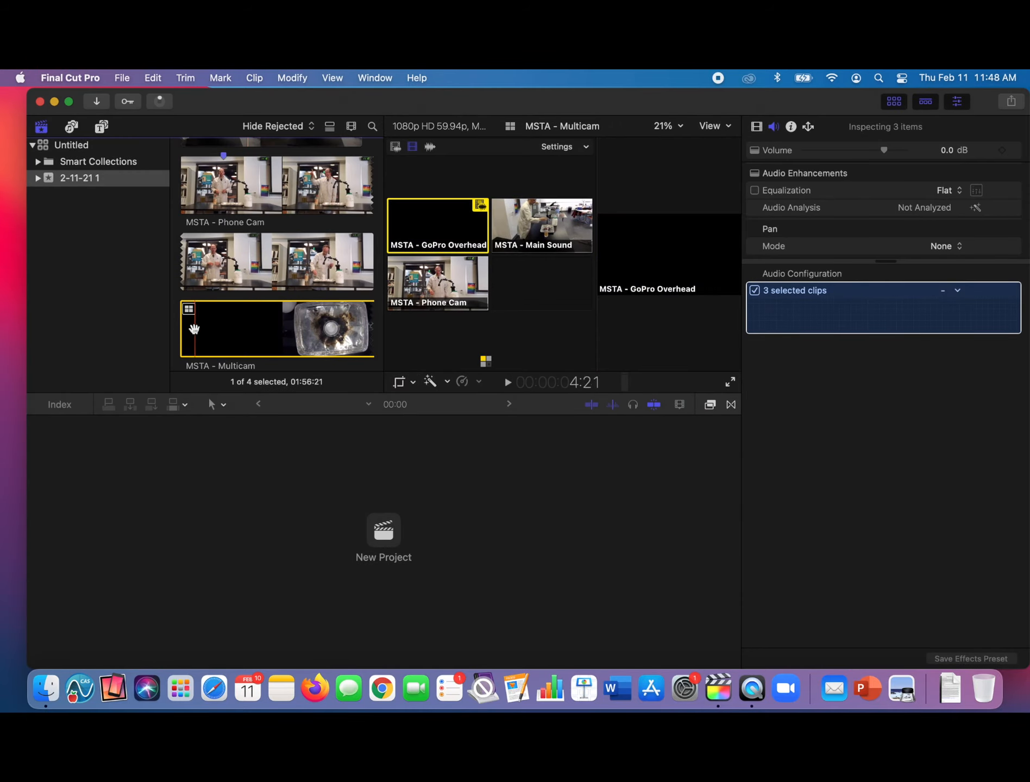
- Create a new project named MSTA - Video Editing in the 2-11-21 1 event
{"action": "left_click", "coordinate": [391, 537]}
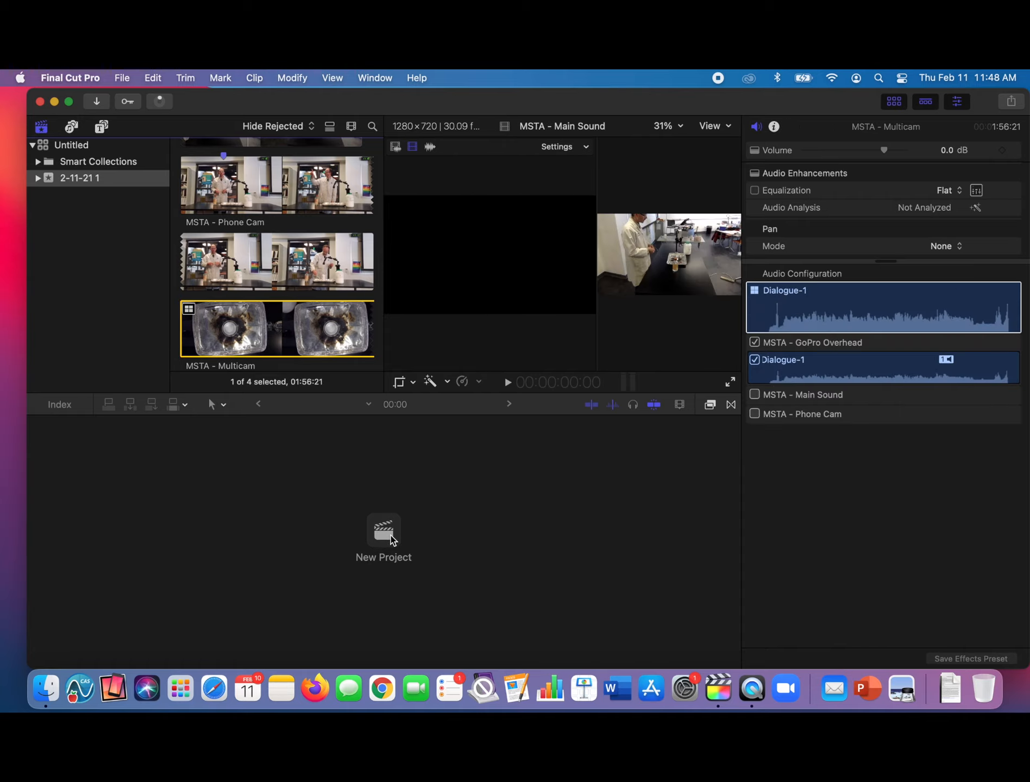
{"action": "type", "text": "MST"}
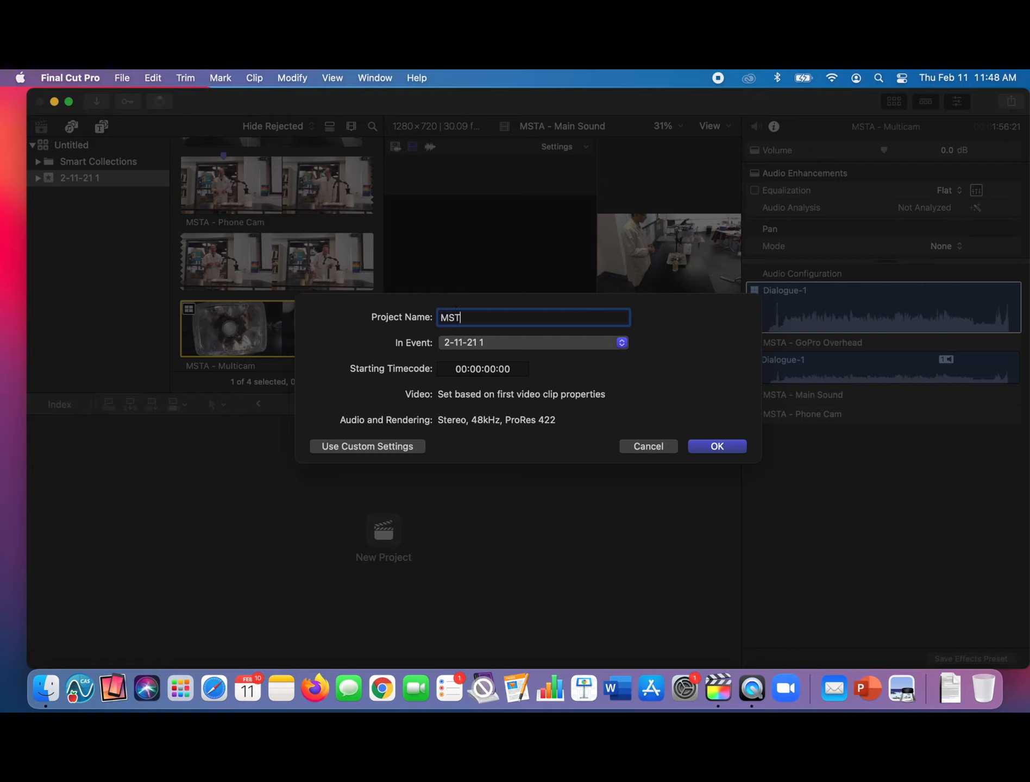
{"action": "type", "text": "A - Video Editing"}
{"action": "left_click", "coordinate": [716, 446]}
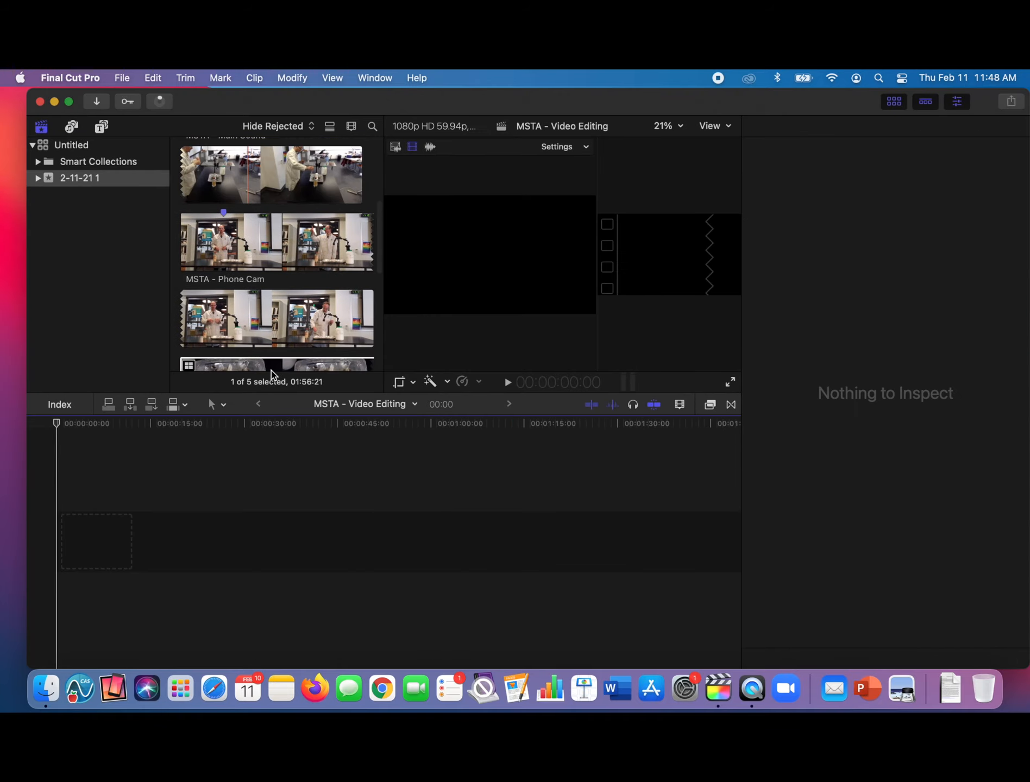
- Add the whole MSTA - Multicam clip to the start of the project timeline
{"action": "scroll", "coordinate": [261, 304], "scroll_direction": "down", "scroll_amount": 5}
{"action": "left_click", "coordinate": [193, 235]}
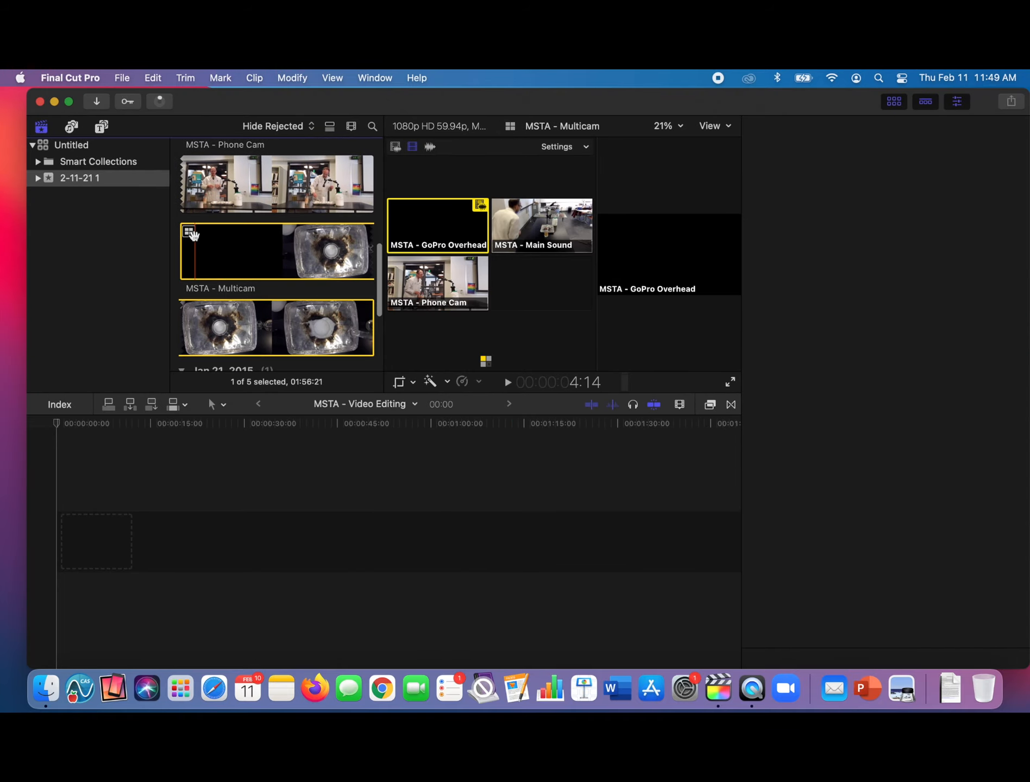
{"action": "left_click_drag", "start_coordinate": [138, 529], "coordinate": [138, 528]}
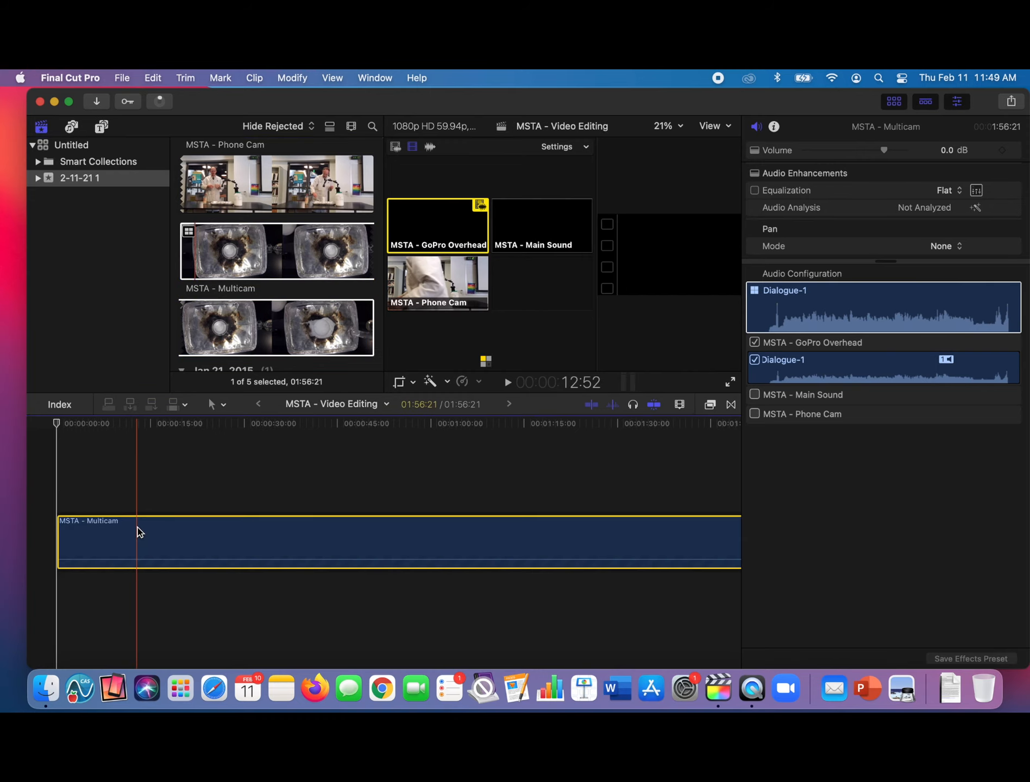
- Switch the multicam clip's audio to the MSTA - Main Sound angle and its video alone to the MSTA - Phone Cam angle
{"action": "left_click", "coordinate": [432, 150]}
{"action": "left_click", "coordinate": [416, 150]}
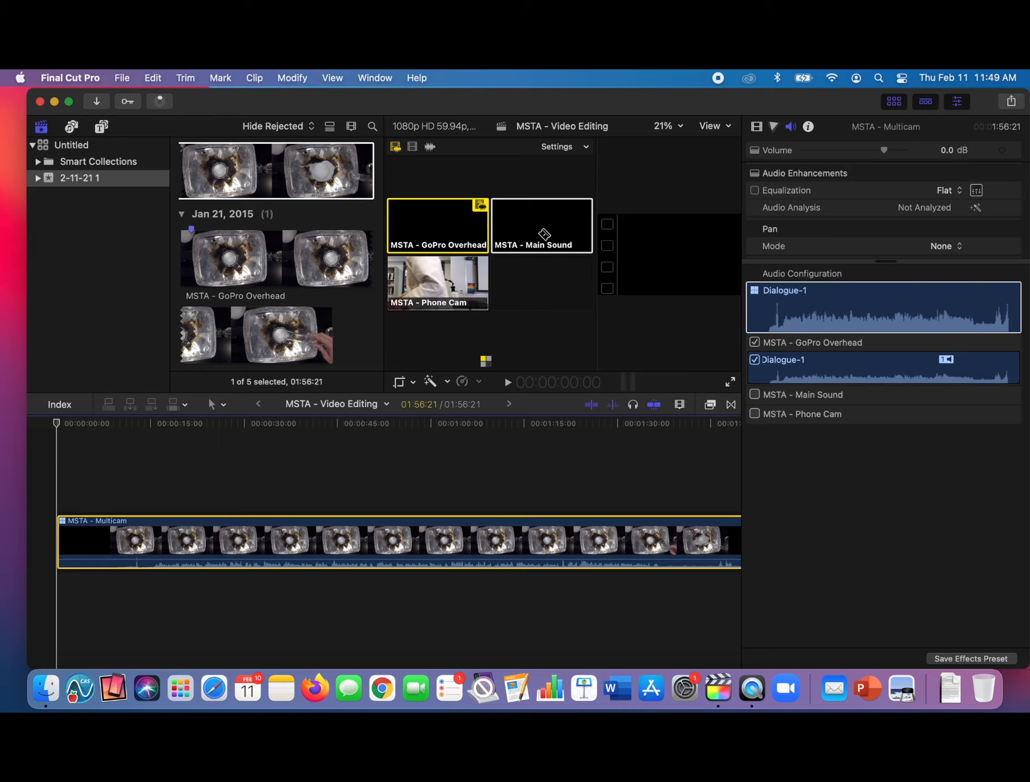
{"action": "left_click", "coordinate": [544, 234]}
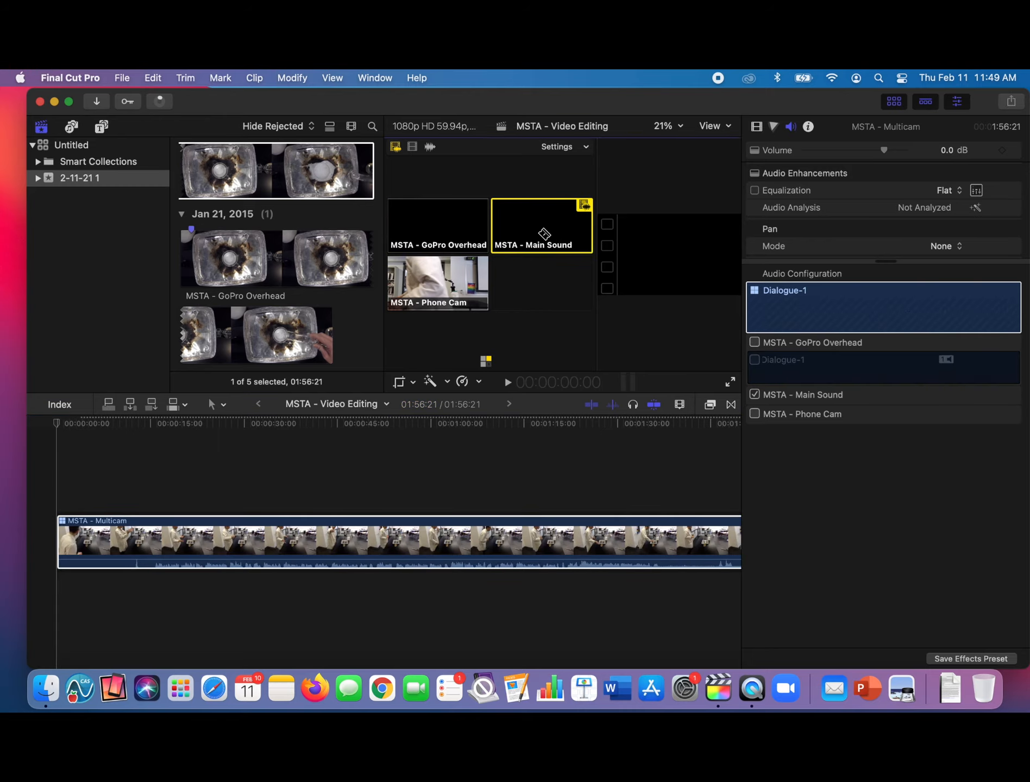
{"action": "left_click", "coordinate": [412, 148]}
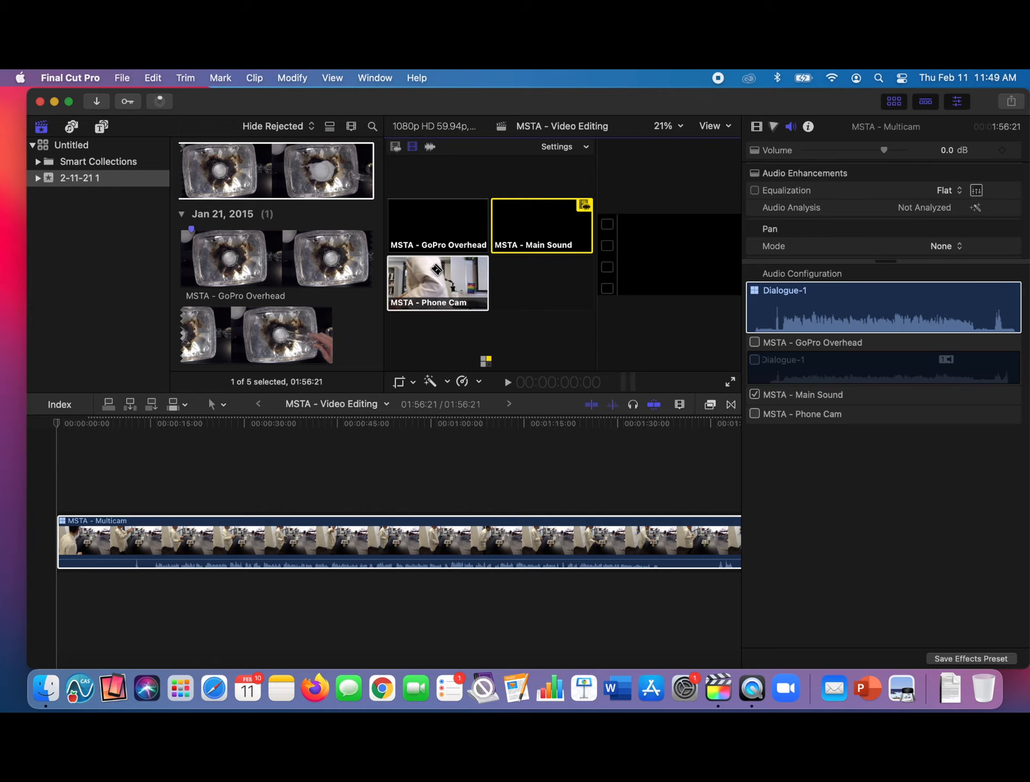
{"action": "left_click", "coordinate": [437, 280]}
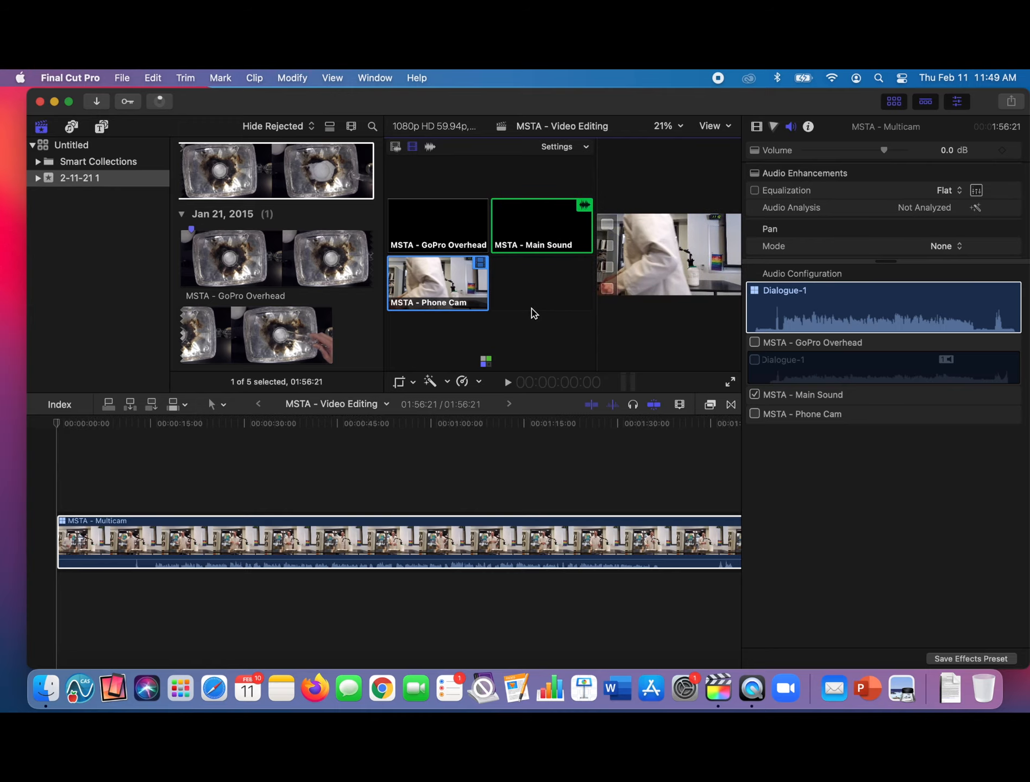
- Cut the multicam clip at 14:22 on the timeline and delete the part before the cut
{"action": "left_click", "coordinate": [78, 441]}
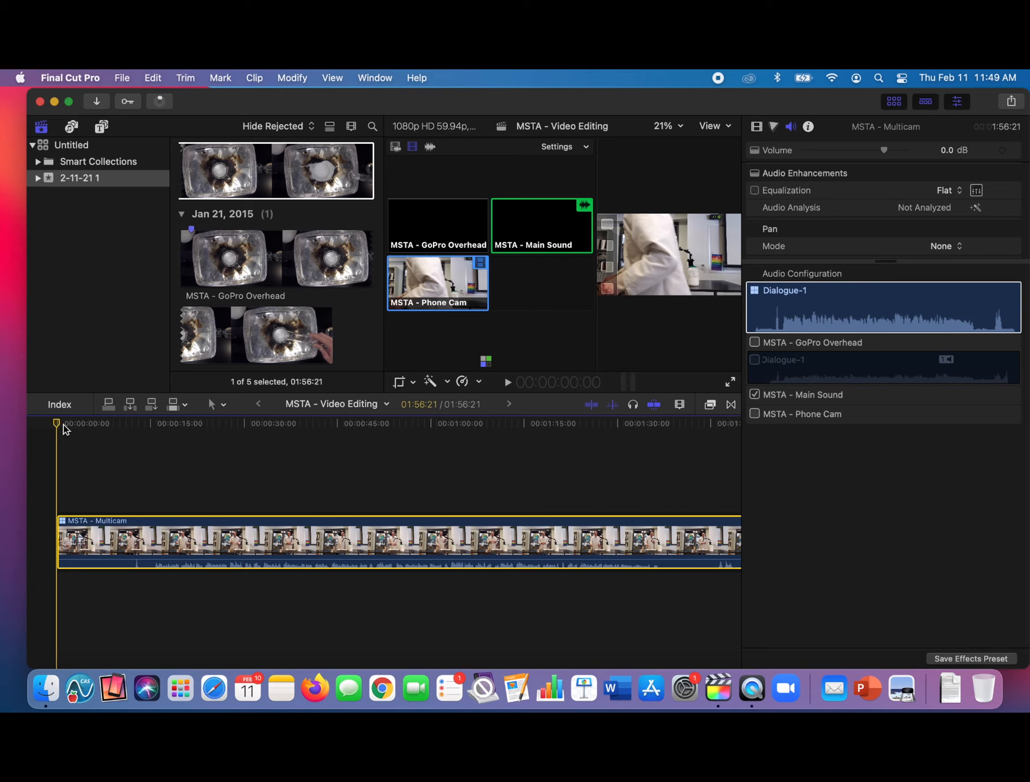
{"action": "left_click_drag", "start_coordinate": [64, 428], "coordinate": [147, 425]}
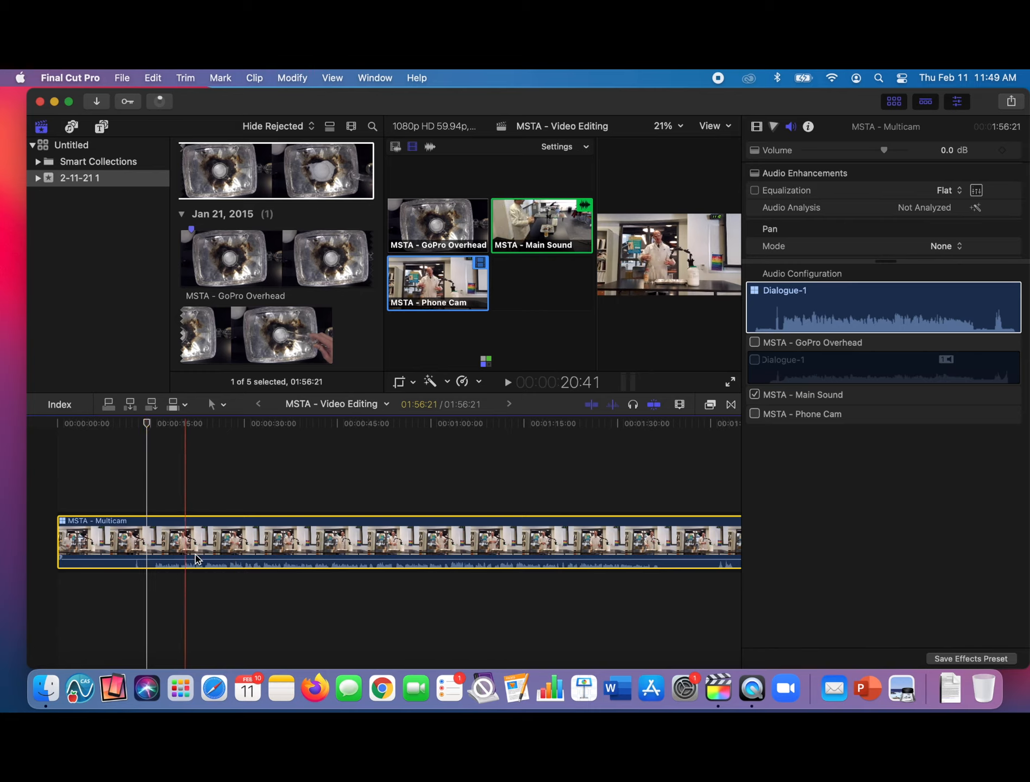
{"action": "mouse_move", "coordinate": [148, 425]}
{"action": "left_mouse_down"}
{"action": "mouse_move", "coordinate": [162, 427]}
{"action": "mouse_move", "coordinate": [152, 430]}
{"action": "left_mouse_up"}
{"action": "key", "text": "Left"}
{"action": "key", "text": "Left"}
{"action": "key", "text": "Left"}
{"action": "key", "text": "Left"}
{"action": "key", "text": "Left"}
{"action": "key", "text": "Left"}
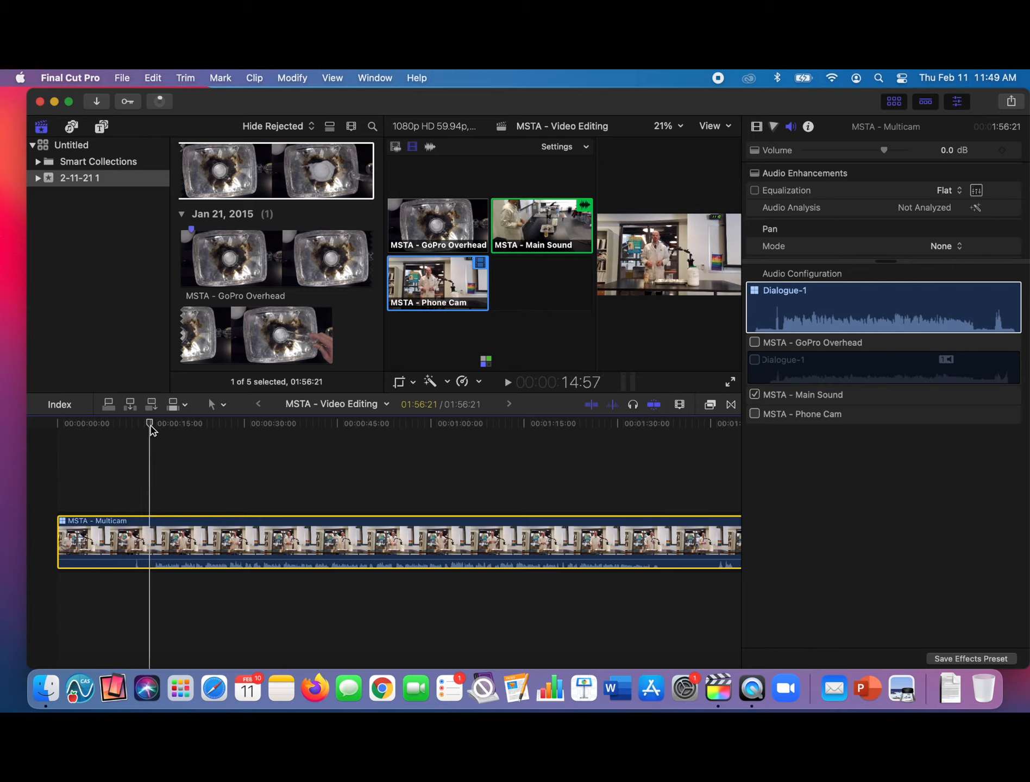
{"action": "key", "text": "Left"}
{"action": "key", "text": "Left"}
{"action": "key", "text": "Left"}
{"action": "key", "text": "Left"}
{"action": "key", "text": "Left"}
{"action": "key", "text": "Left"}
{"action": "key", "text": "Left"}
{"action": "key", "text": "Left"}
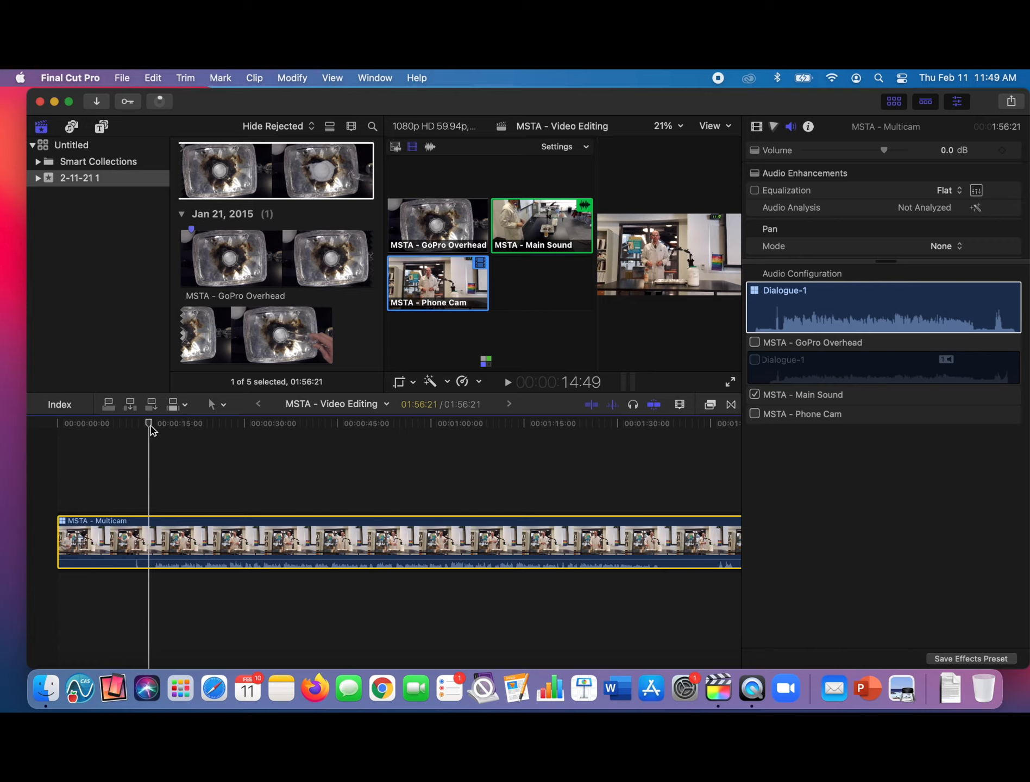
{"action": "left_click_drag", "start_coordinate": [151, 430], "coordinate": [148, 430]}
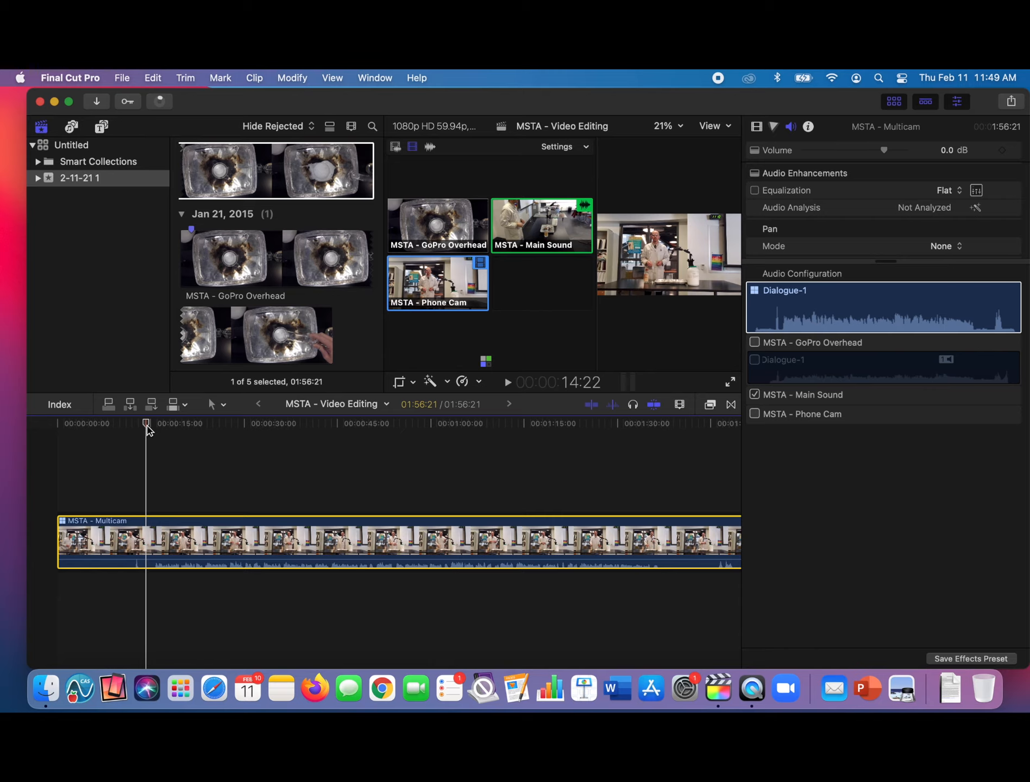
{"action": "key", "text": "super+b"}
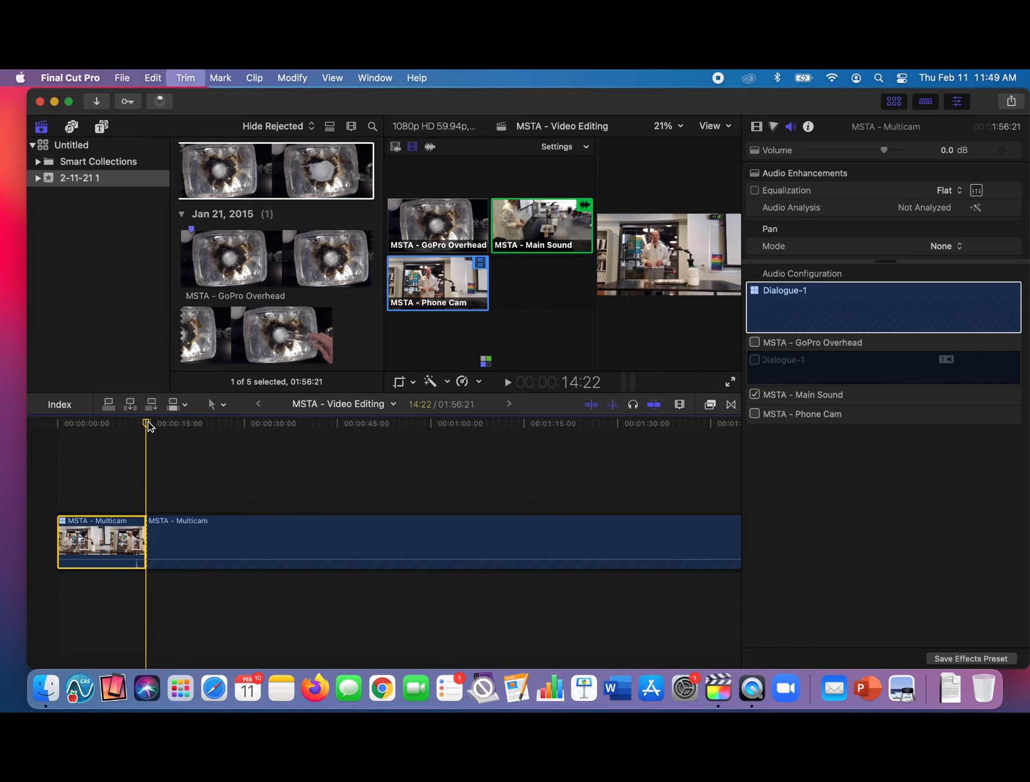
{"action": "key", "text": "Delete"}
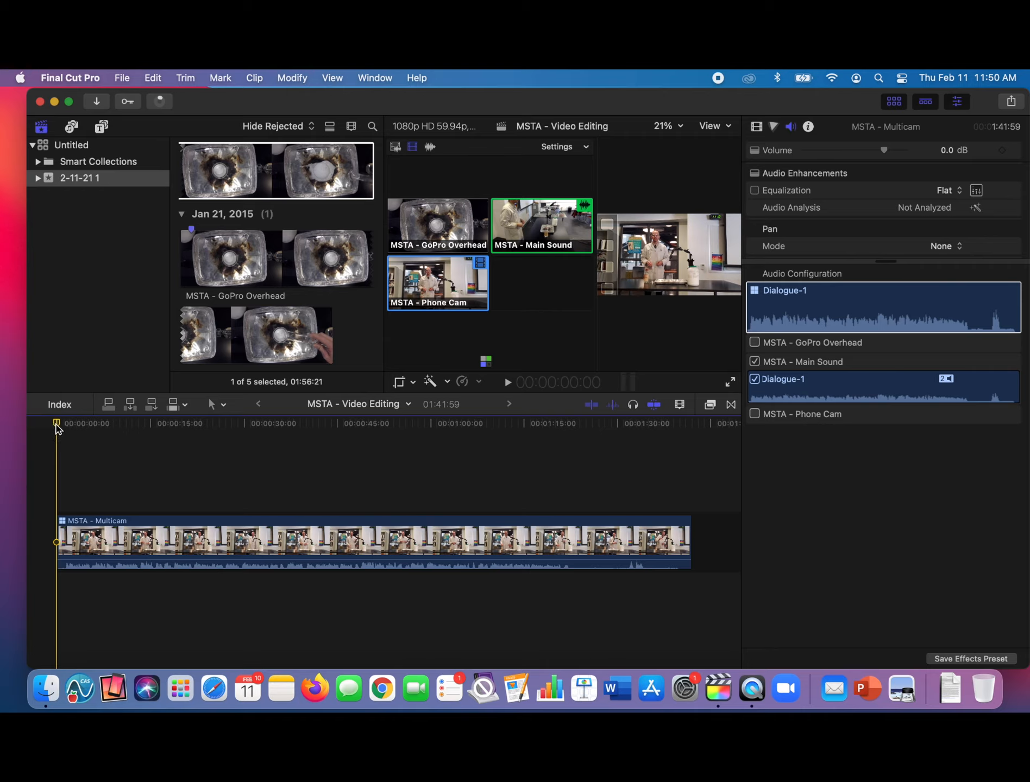
- Cut the multicam clip at 31:03 and switch its video to the MSTA - Main Sound angle from there
{"action": "left_click_drag", "start_coordinate": [57, 424], "coordinate": [156, 432]}
{"action": "left_click_drag", "start_coordinate": [160, 432], "coordinate": [183, 427]}
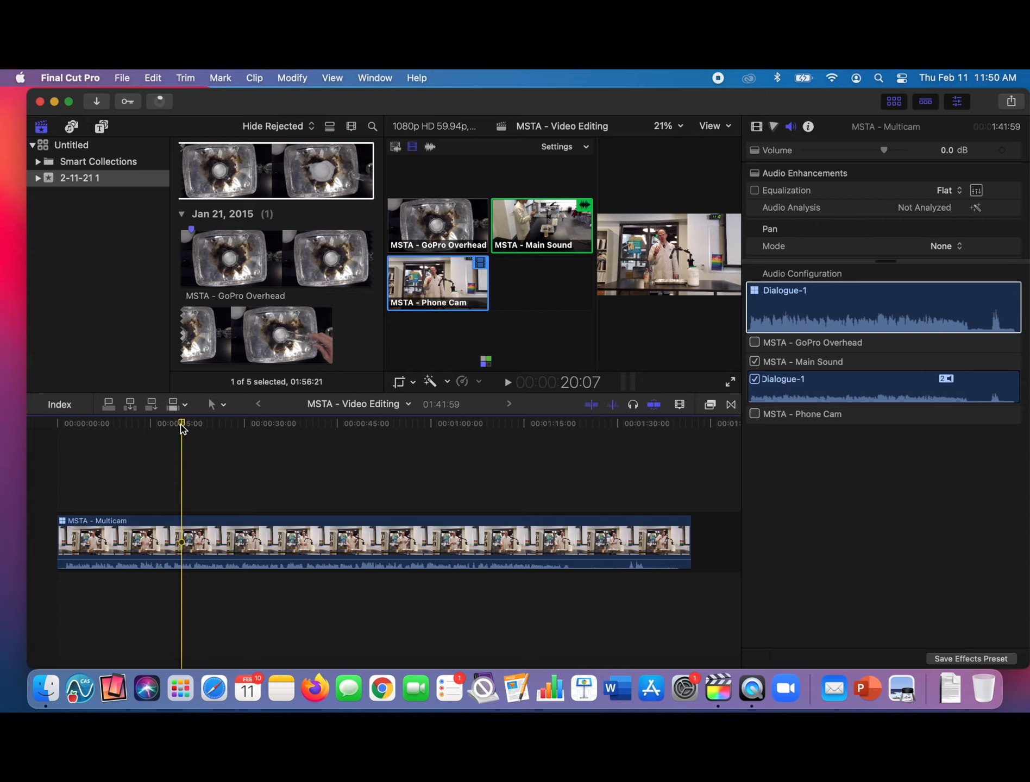
{"action": "key", "text": "space"}
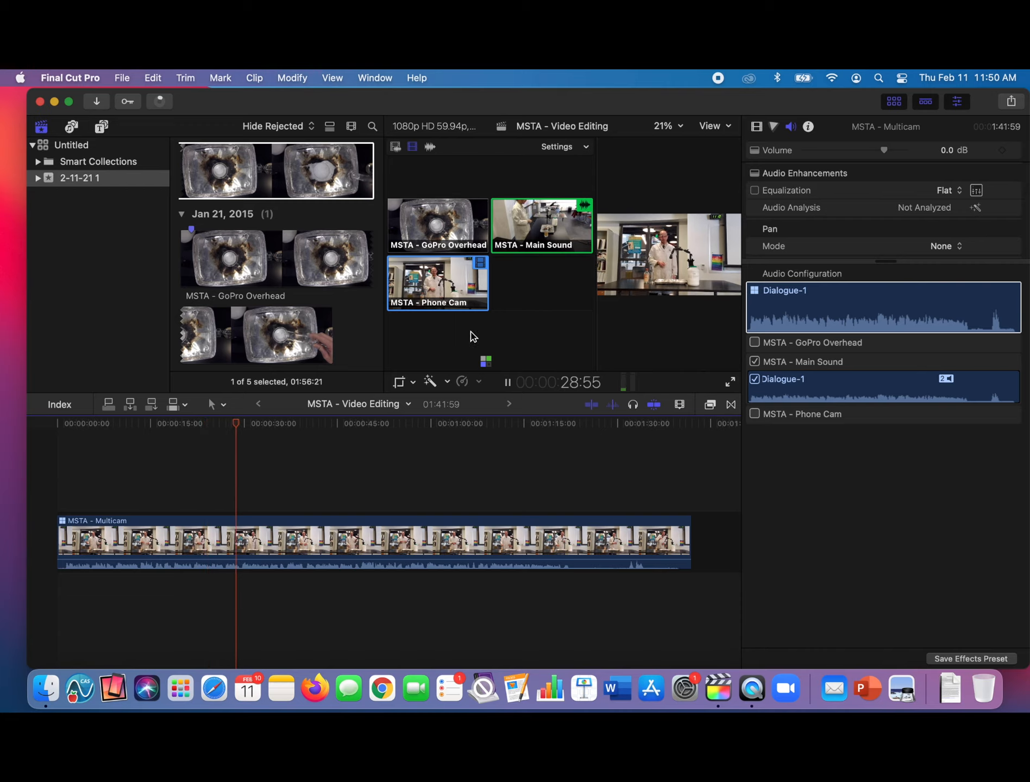
{"action": "key", "text": "space"}
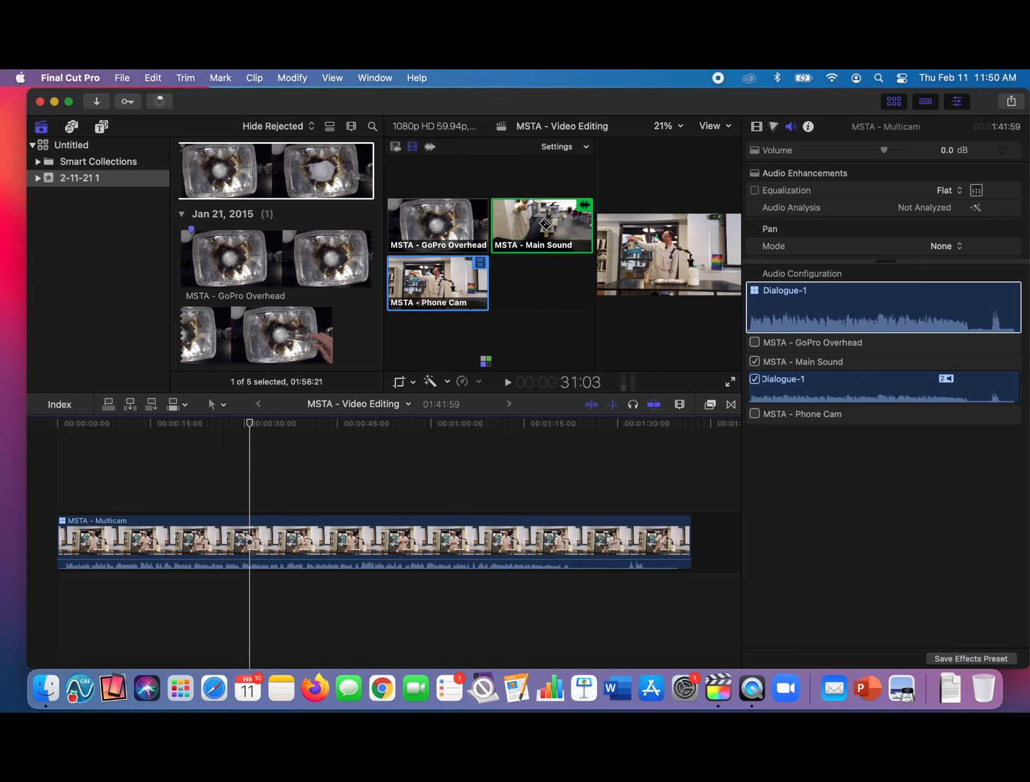
{"action": "left_click", "coordinate": [544, 224]}
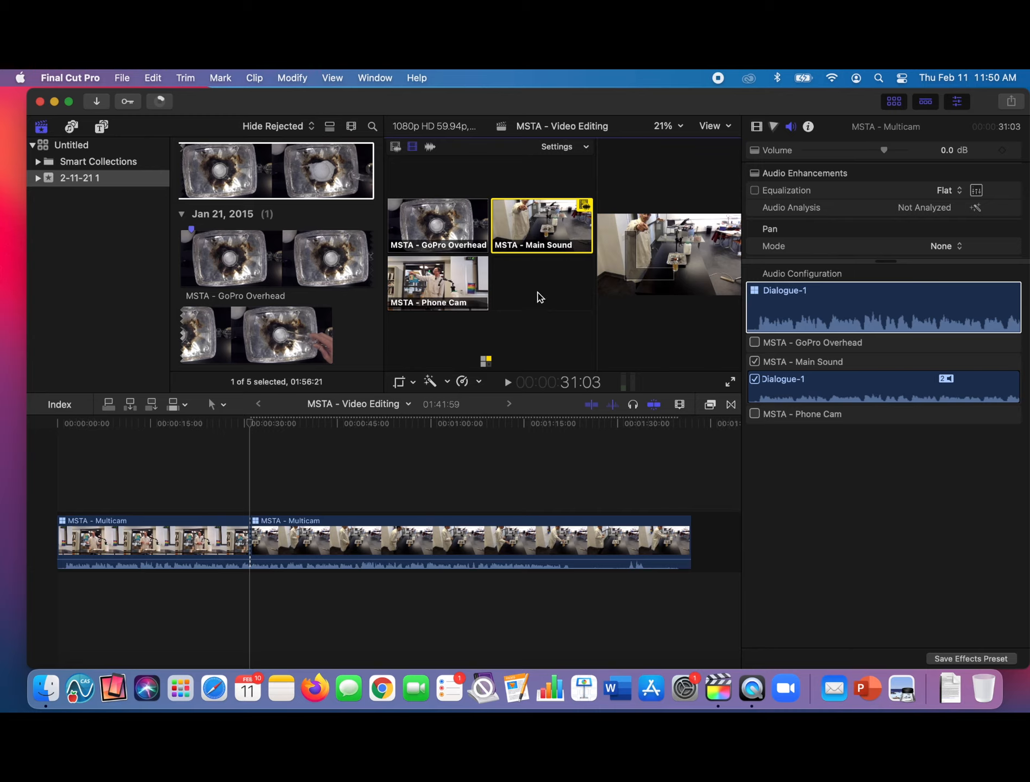
- Cut back to the MSTA - Phone Cam angle at 36:09
{"action": "key", "text": "space"}
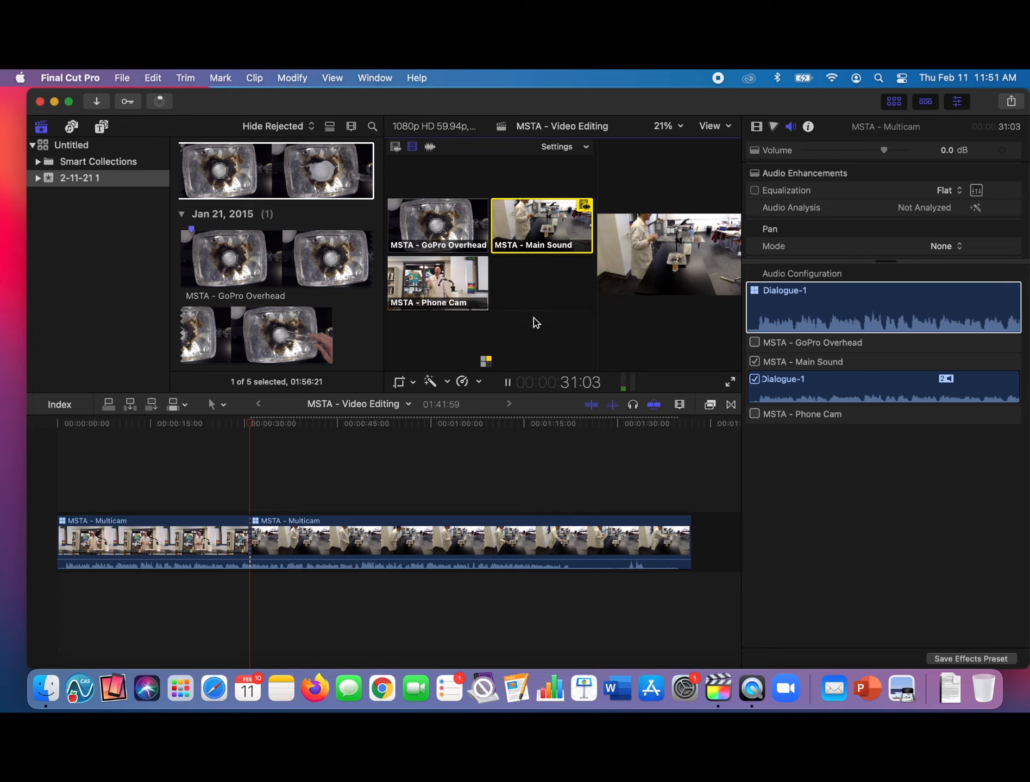
{"action": "key", "text": "space"}
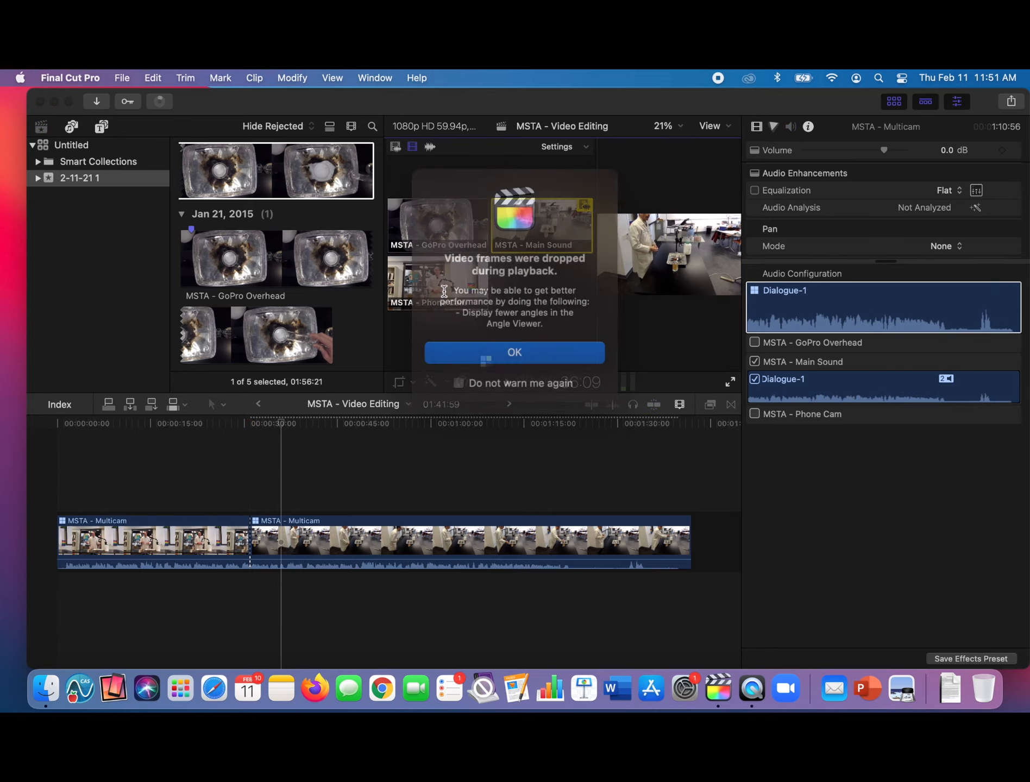
{"action": "key", "text": "Return"}
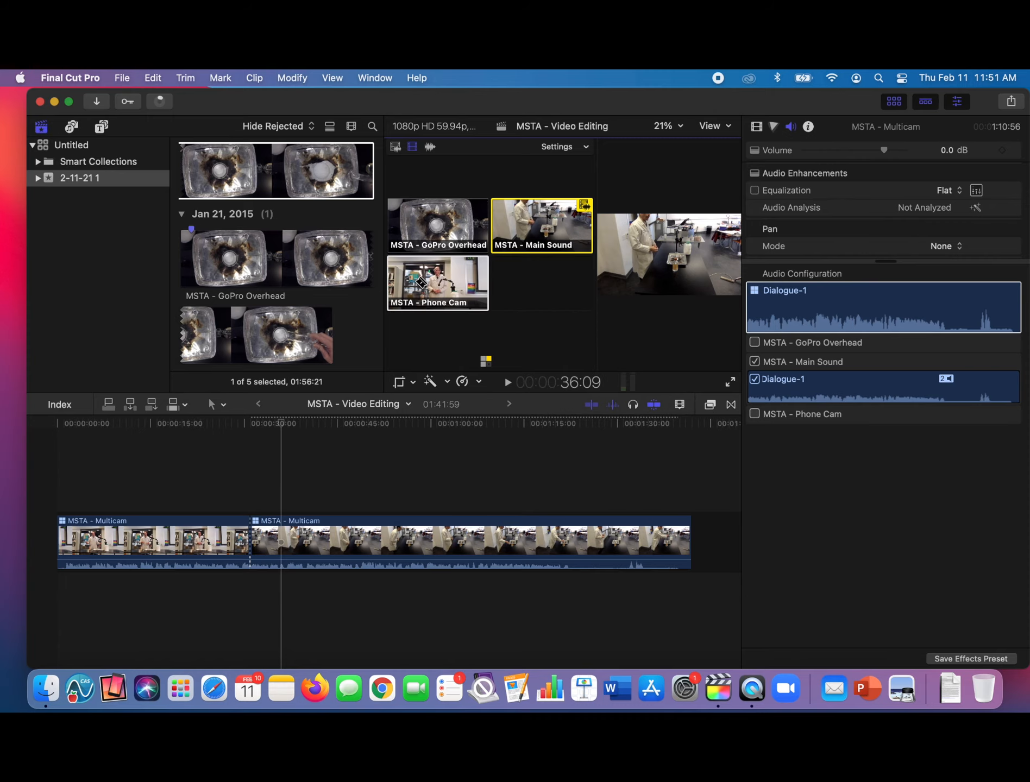
{"action": "left_click", "coordinate": [439, 293]}
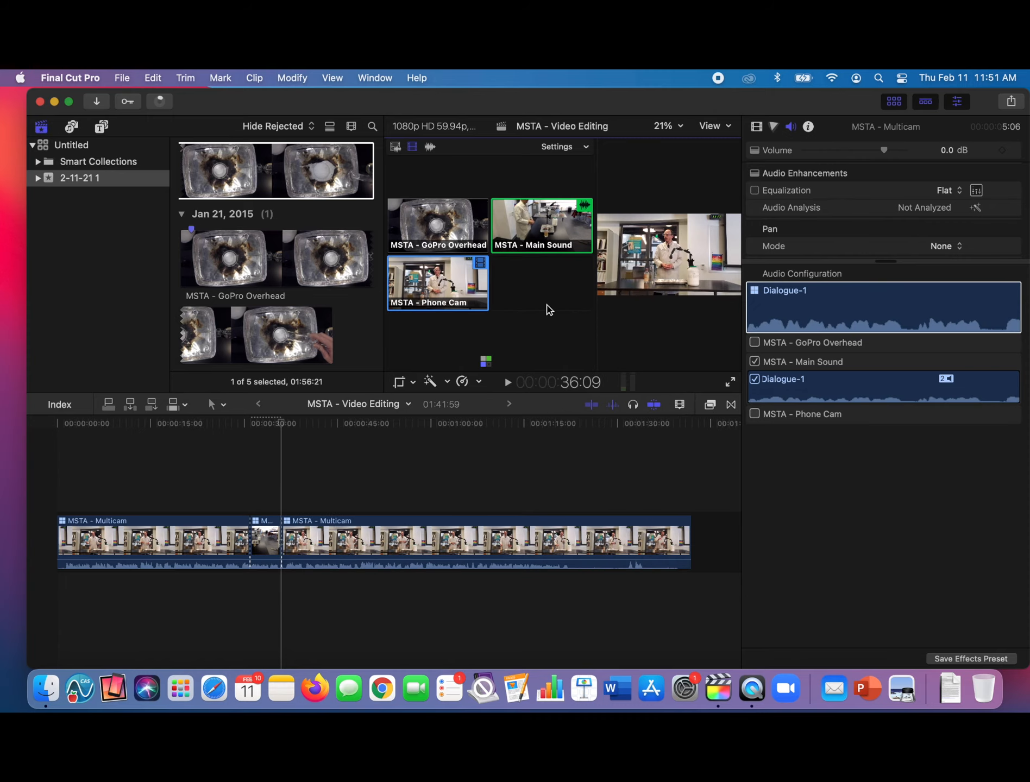
- Cut to the MSTA - GoPro Overhead angle at 48:51 and back to the MSTA - Phone Cam angle at 54:45
{"action": "key", "text": "space"}
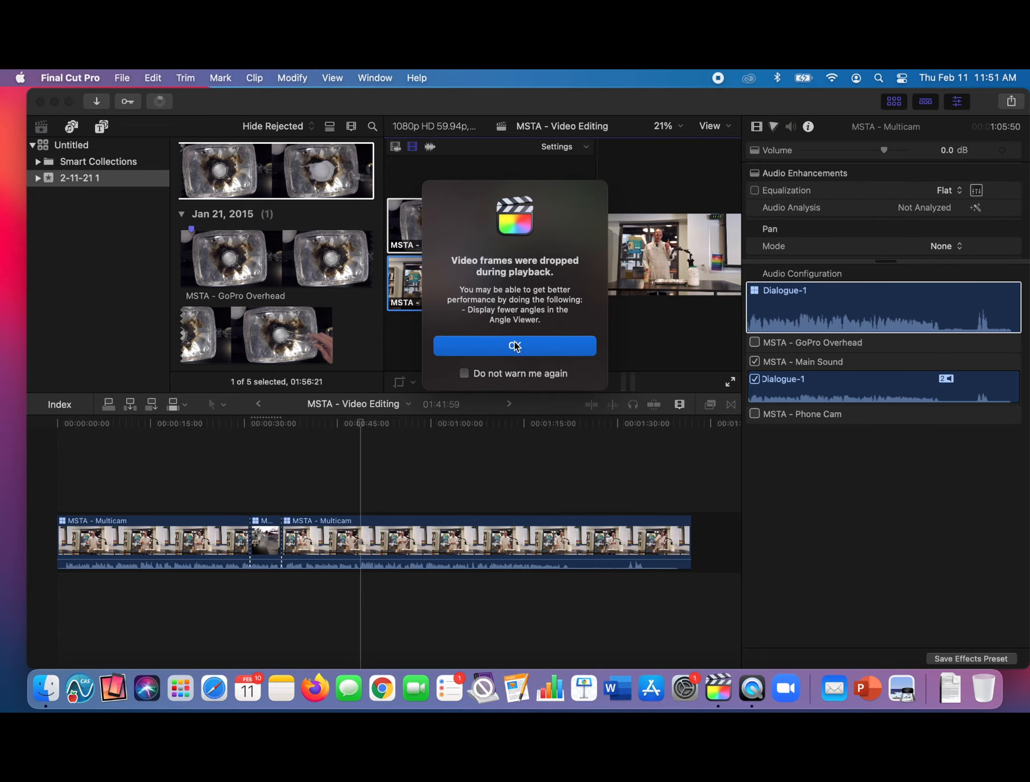
{"action": "left_click", "coordinate": [515, 346]}
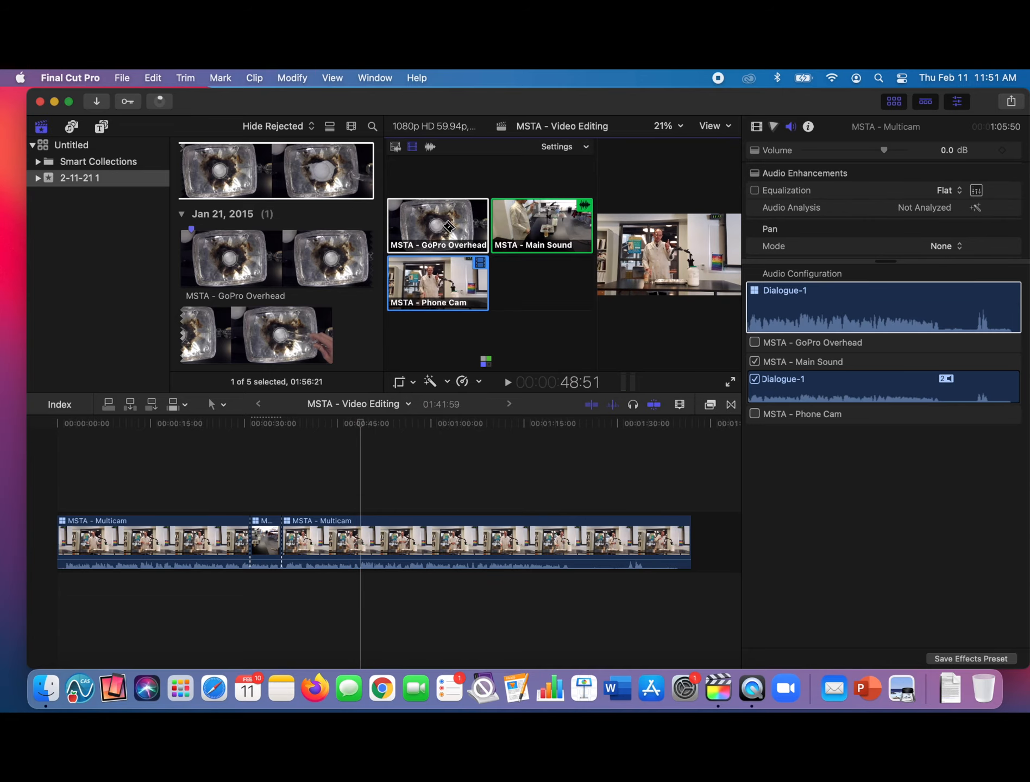
{"action": "left_click", "coordinate": [448, 225]}
{"action": "key", "text": "space"}
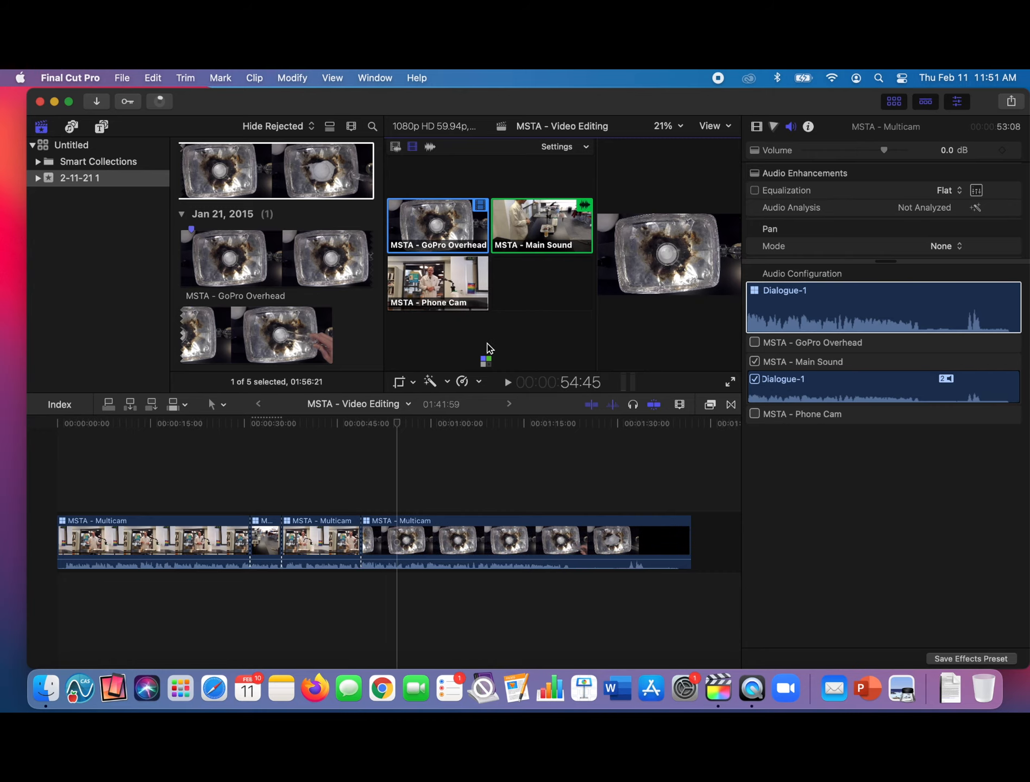
{"action": "key", "text": "3"}
- During playback, cut to the MSTA - GoPro Overhead angle at about 1:23 and back to MSTA - Phone Cam at about 1:29
{"action": "key", "text": "space"}
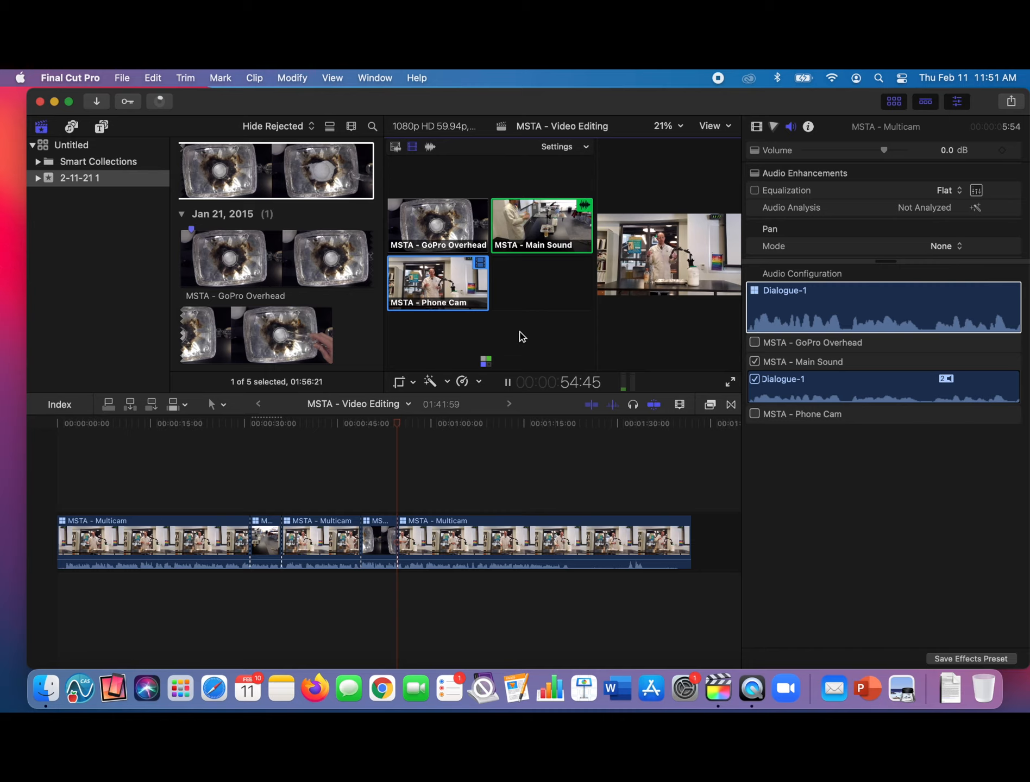
{"action": "key", "text": "space"}
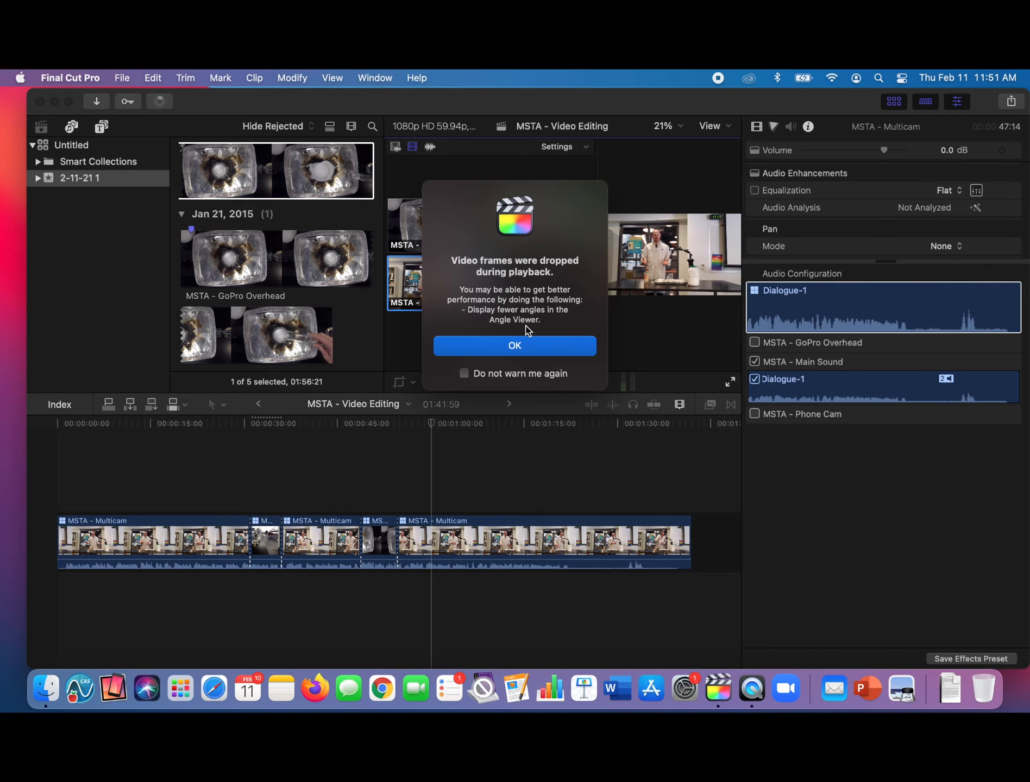
{"action": "left_click", "coordinate": [528, 346]}
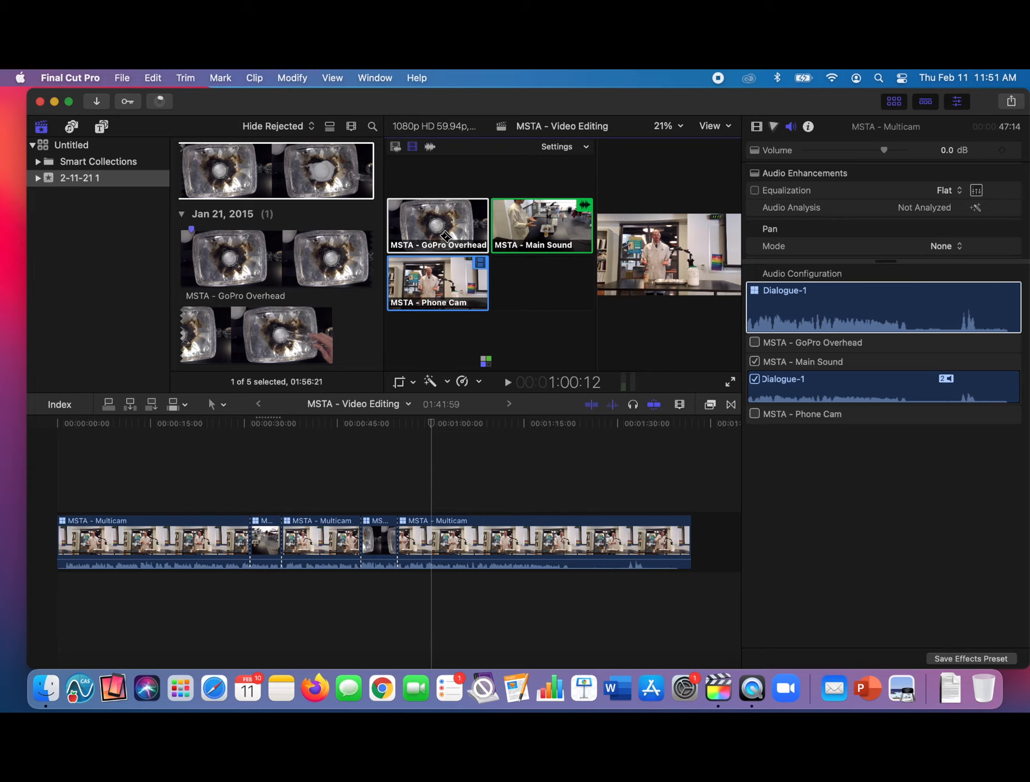
{"action": "key", "text": "space"}
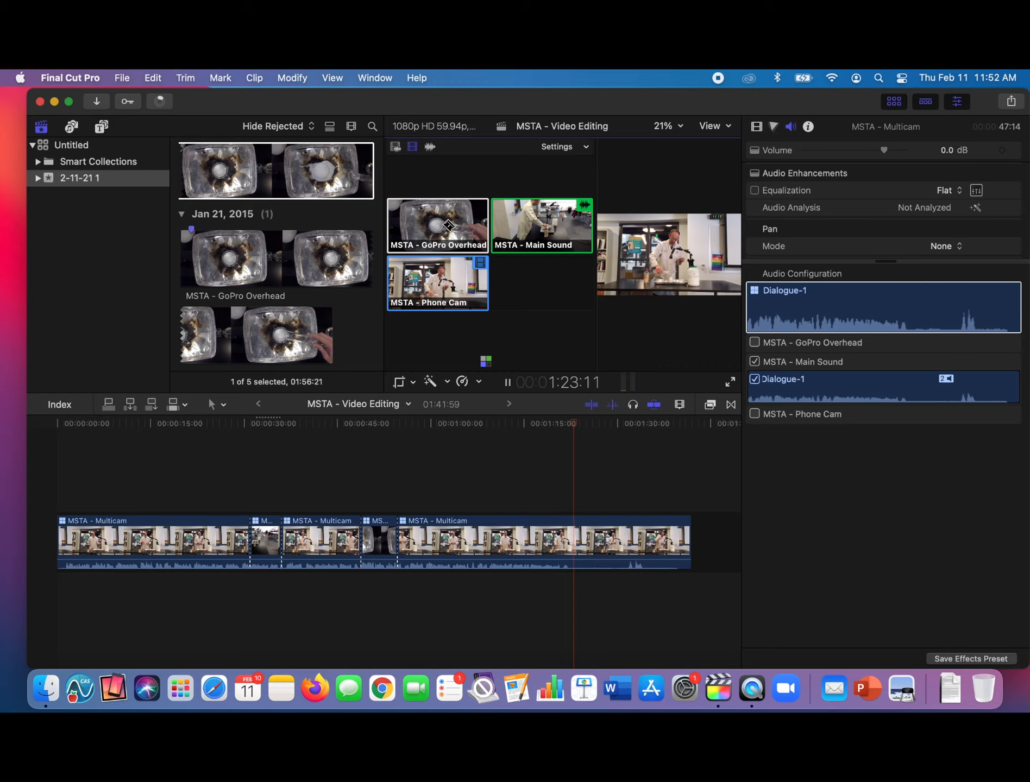
{"action": "left_click", "coordinate": [448, 225]}
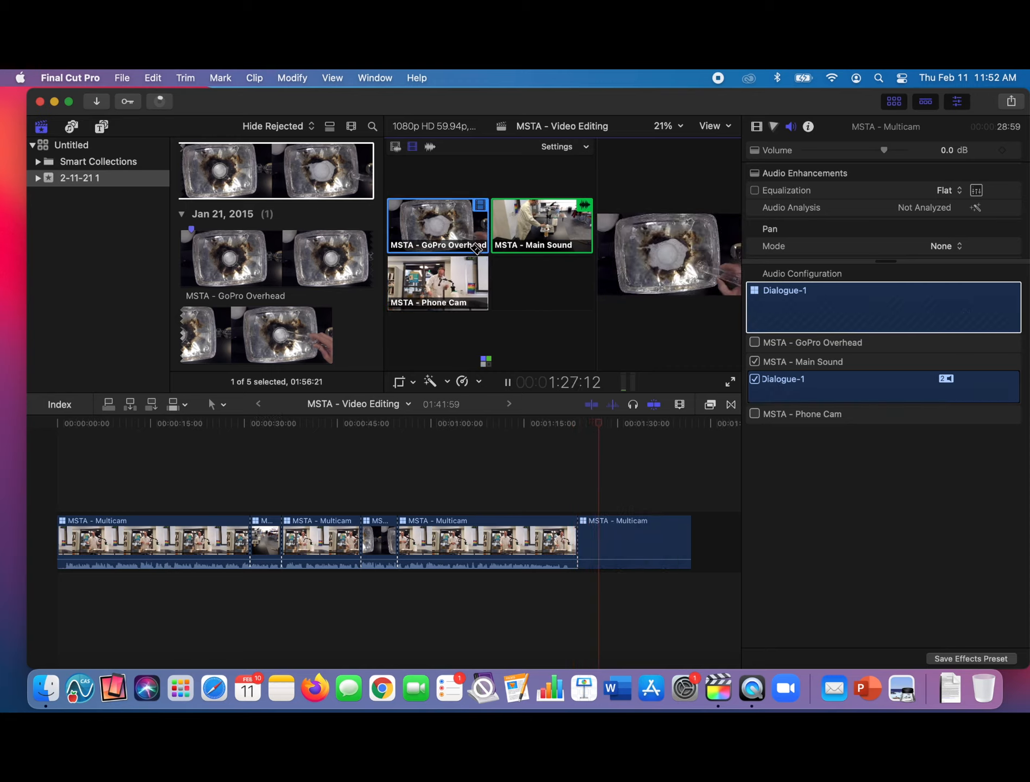
{"action": "left_click", "coordinate": [467, 283]}
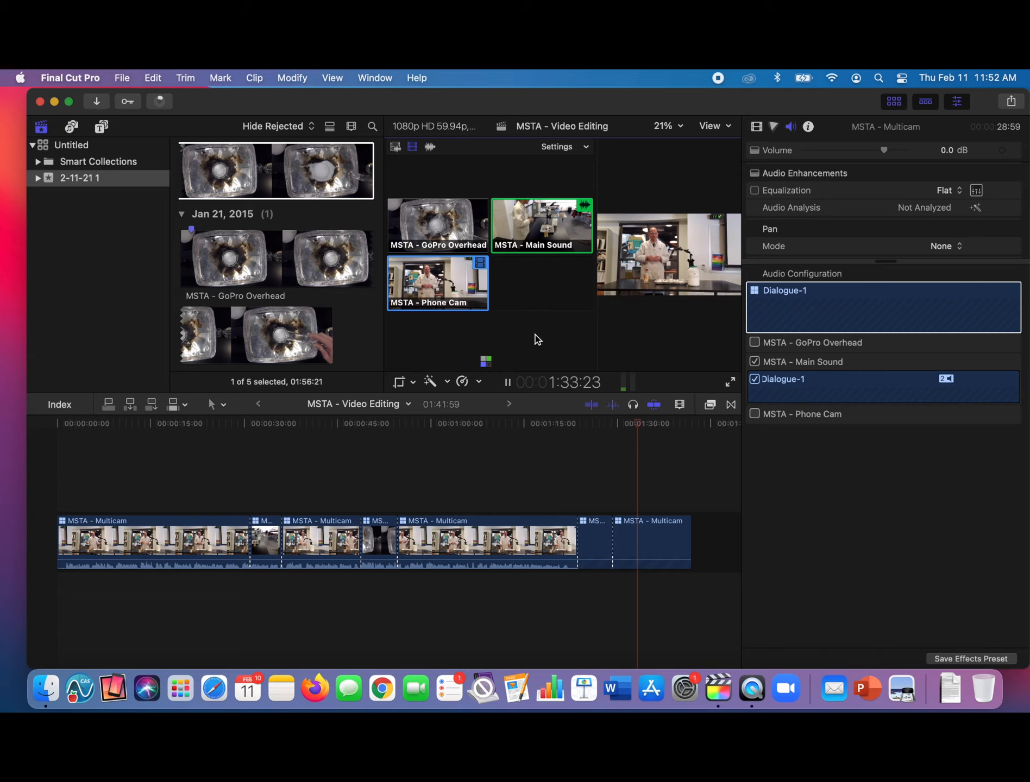
- Stop playback, cut the last multicam segment at 1:35:04 and delete everything after the cut
{"action": "key", "text": "space"}
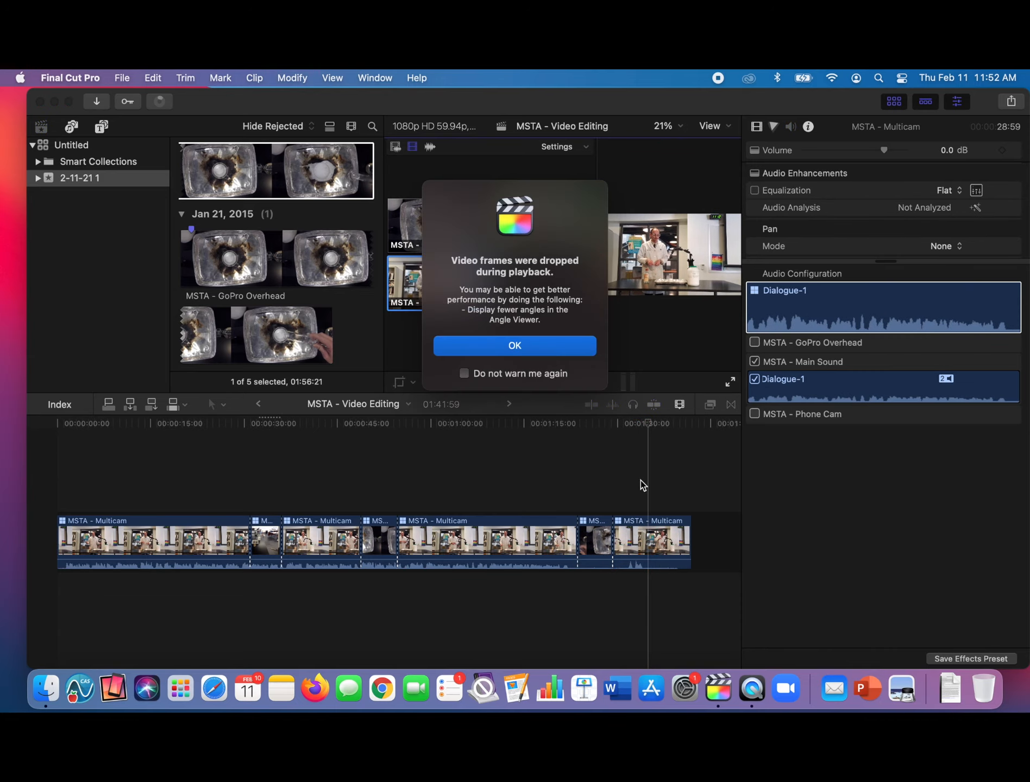
{"action": "left_click", "coordinate": [514, 346]}
{"action": "left_click", "coordinate": [647, 427]}
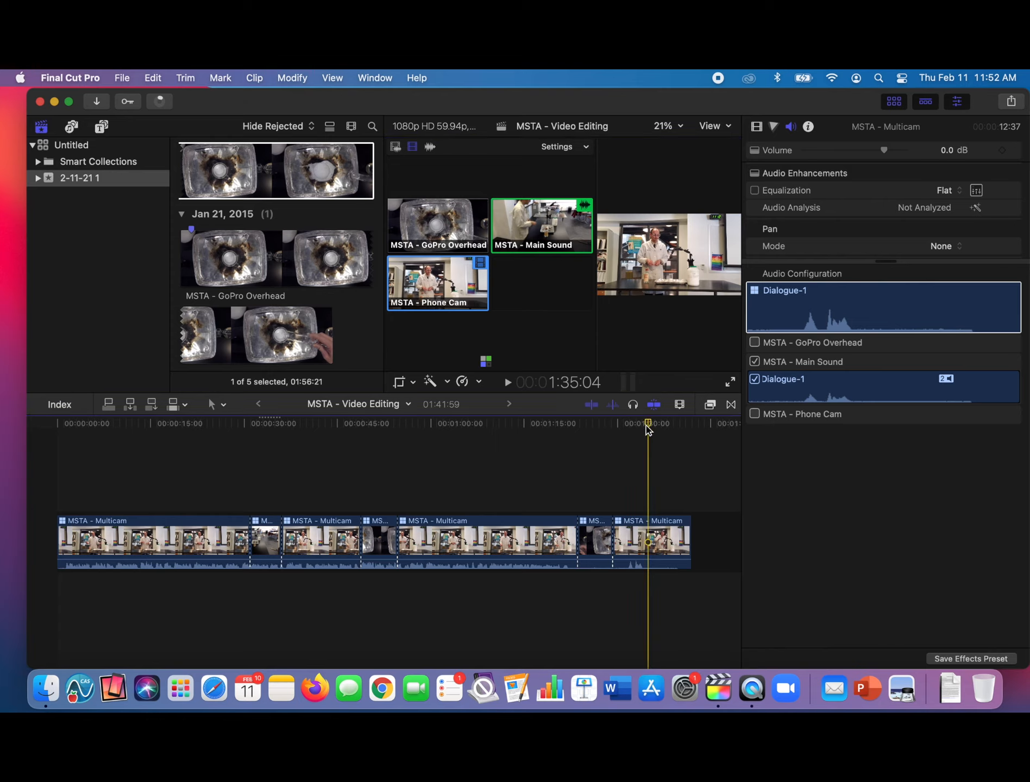
{"action": "key", "text": "super+b"}
{"action": "left_click", "coordinate": [673, 540]}
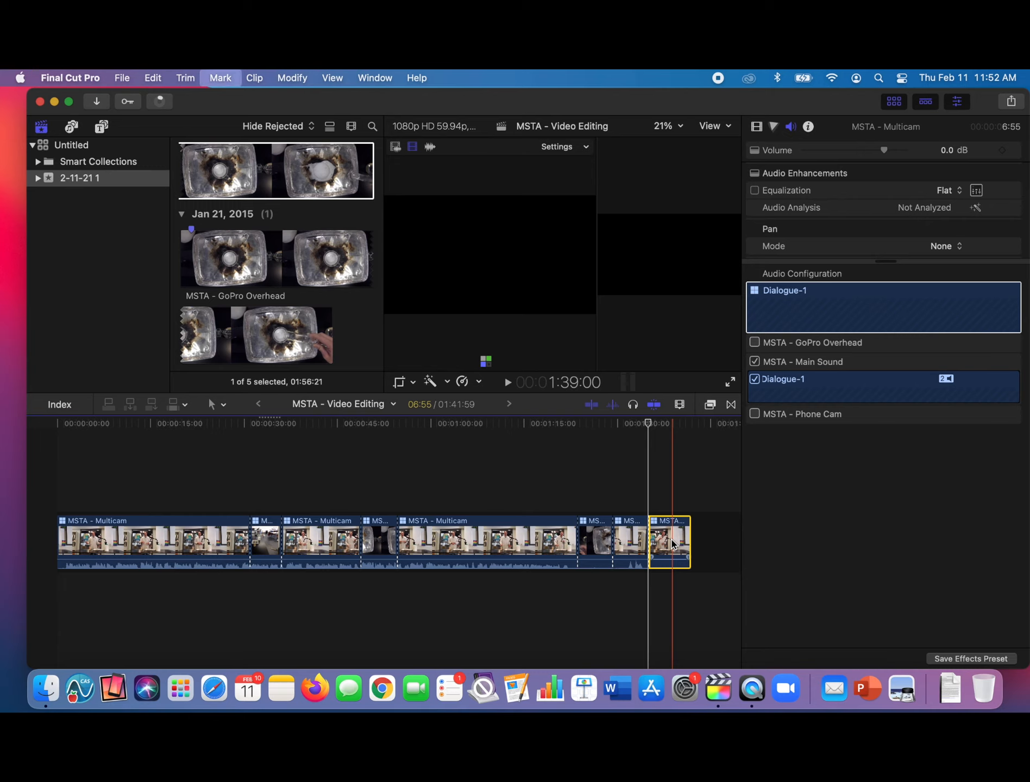
{"action": "key", "text": "Delete"}
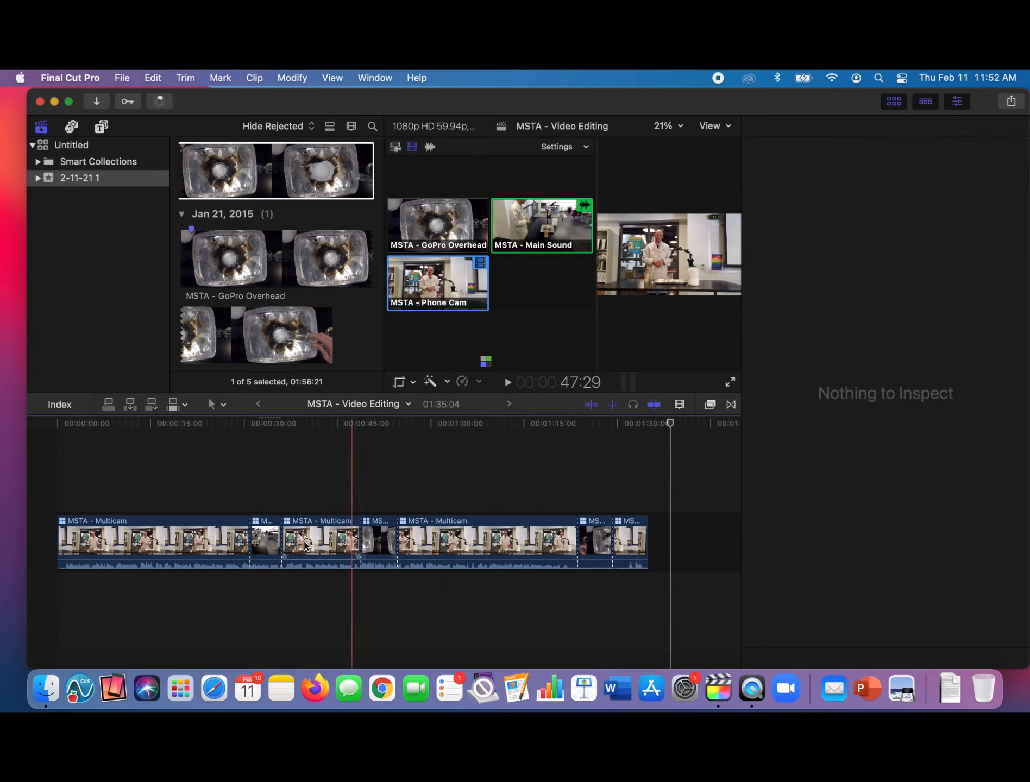
- Play back the edit across the first change from the Phone Cam to the Main Sound angle
{"action": "left_click", "coordinate": [237, 538]}
{"action": "key", "text": "space"}
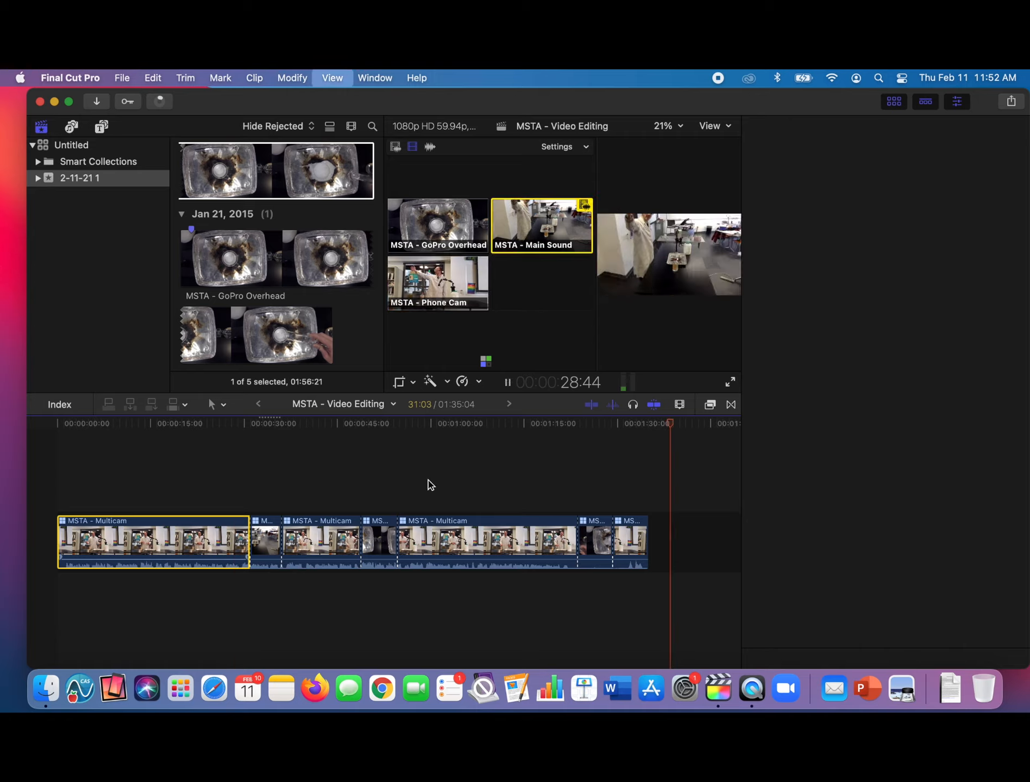
{"action": "key", "text": "cmd+4"}
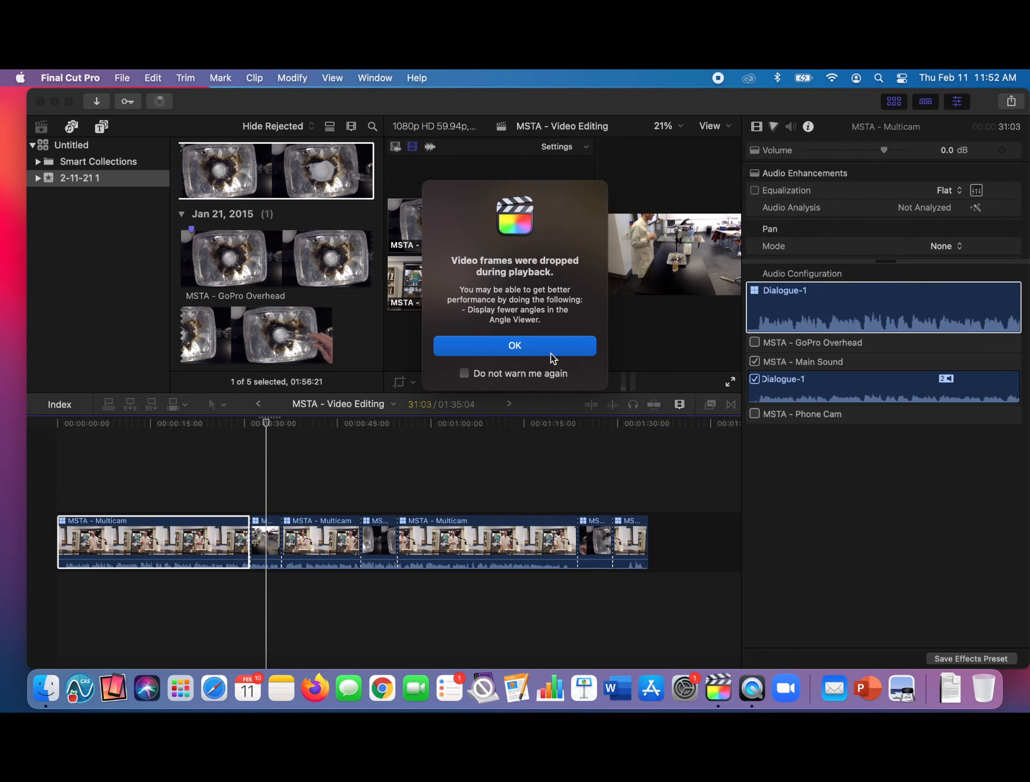
{"action": "left_click", "coordinate": [550, 351]}
{"action": "key", "text": "shift+f"}
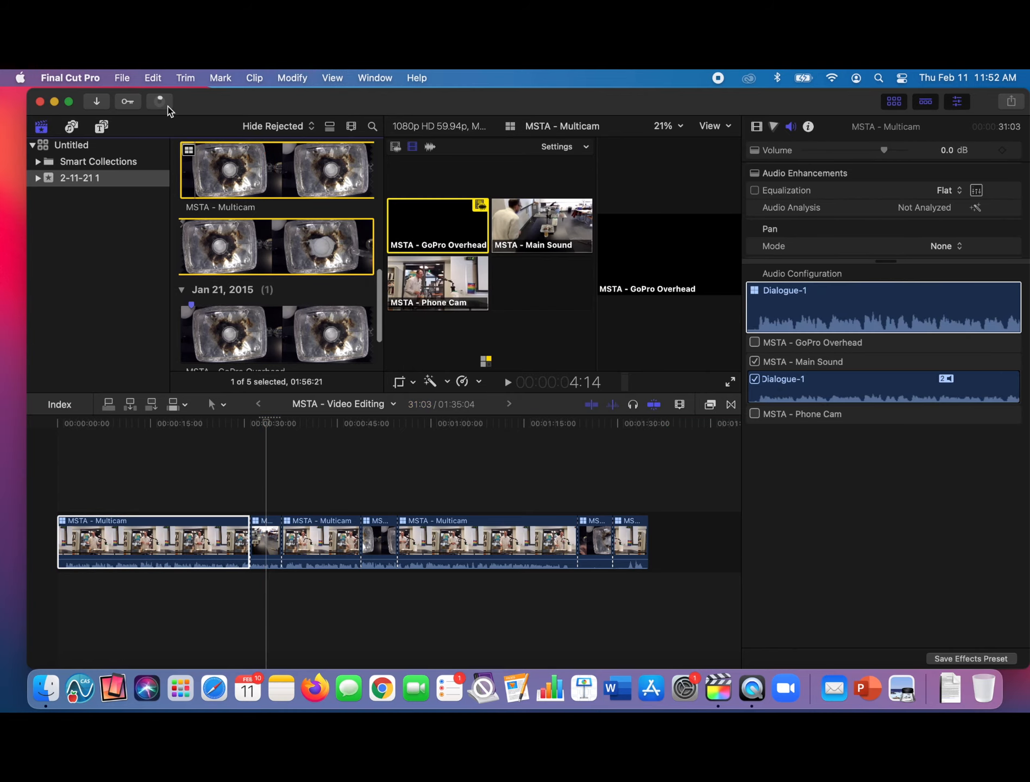
{"action": "left_click", "coordinate": [122, 79]}
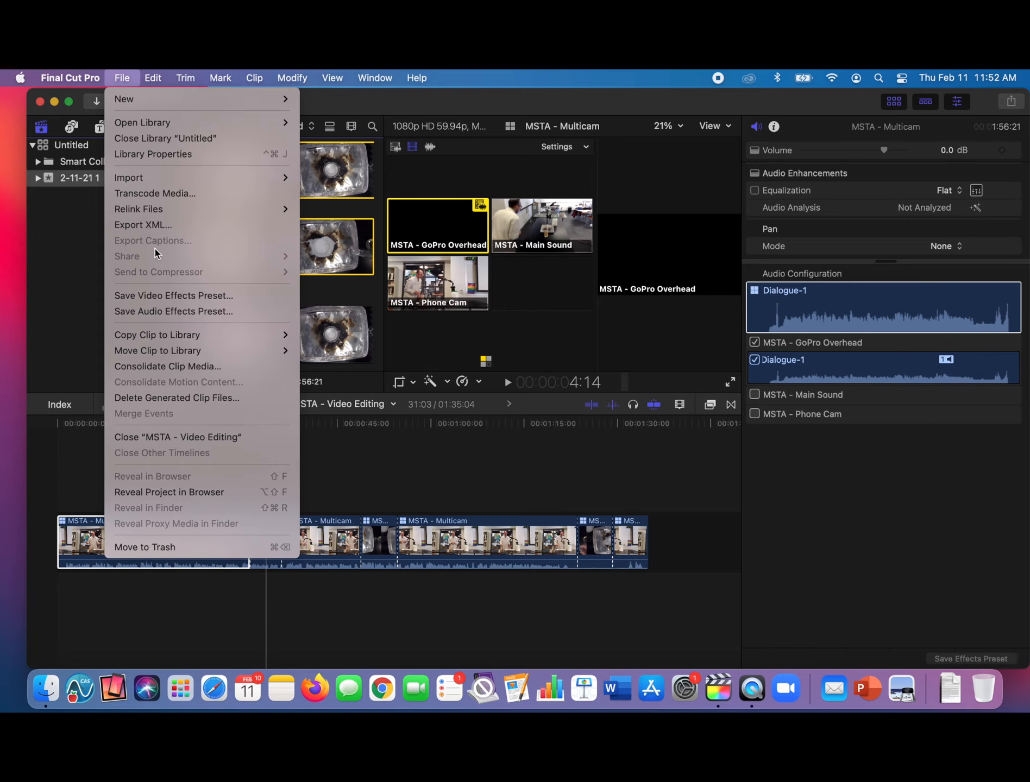
{"action": "left_click", "coordinate": [483, 454]}
- Share the MSTA - Video Editing project as a Master File and save it as MSTA - Video Editing on the Desktop
{"action": "left_click", "coordinate": [246, 526]}
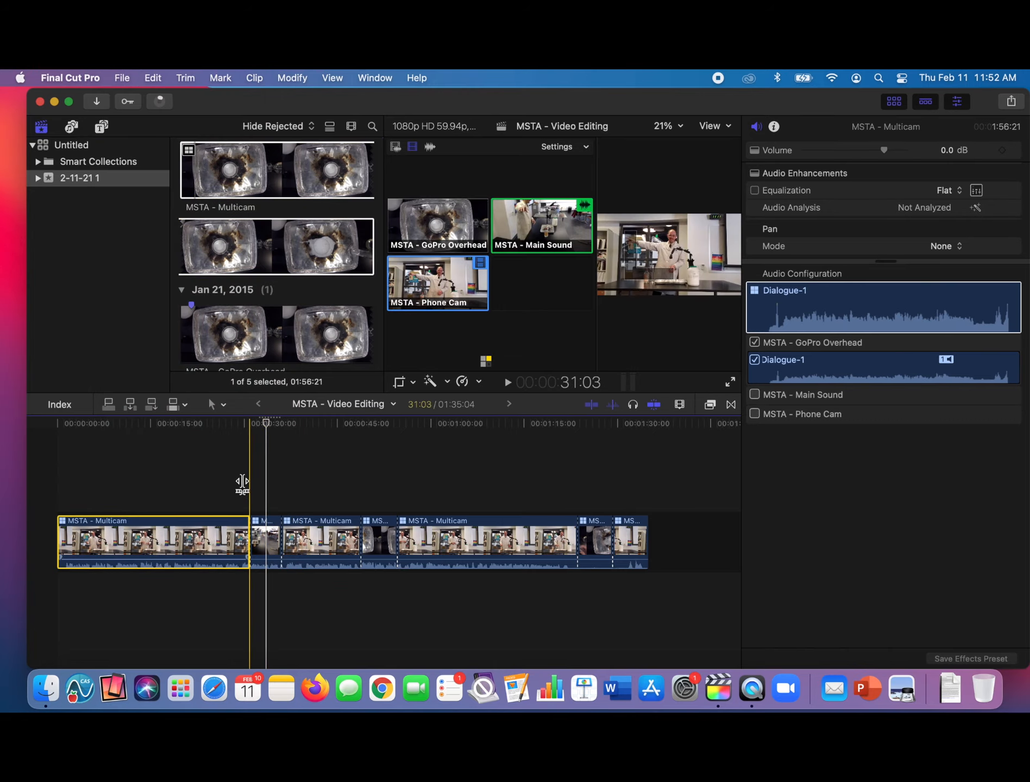
{"action": "left_click", "coordinate": [386, 476]}
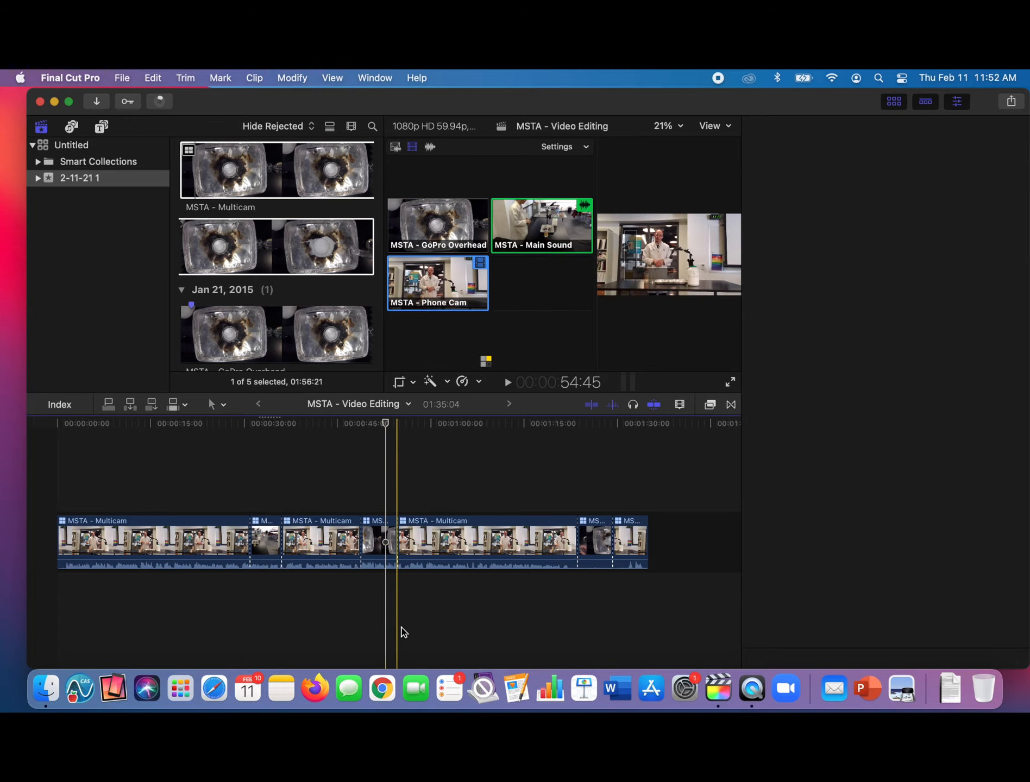
{"action": "left_click", "coordinate": [124, 78]}
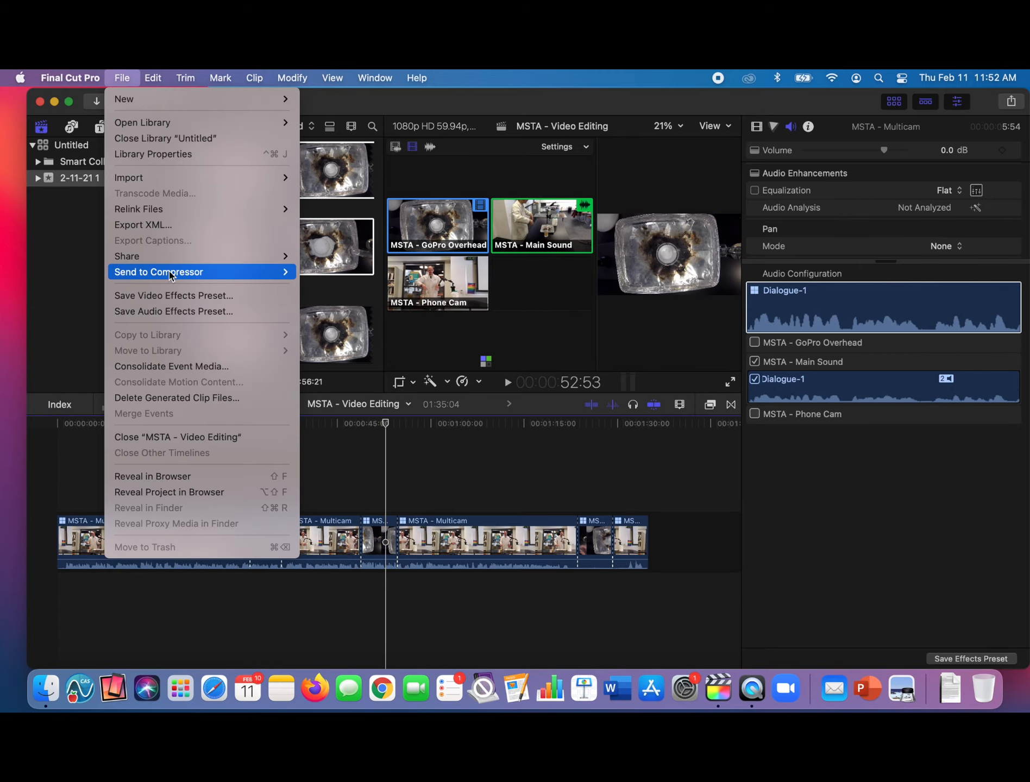
{"action": "mouse_move", "coordinate": [176, 263]}
{"action": "left_click", "coordinate": [325, 277]}
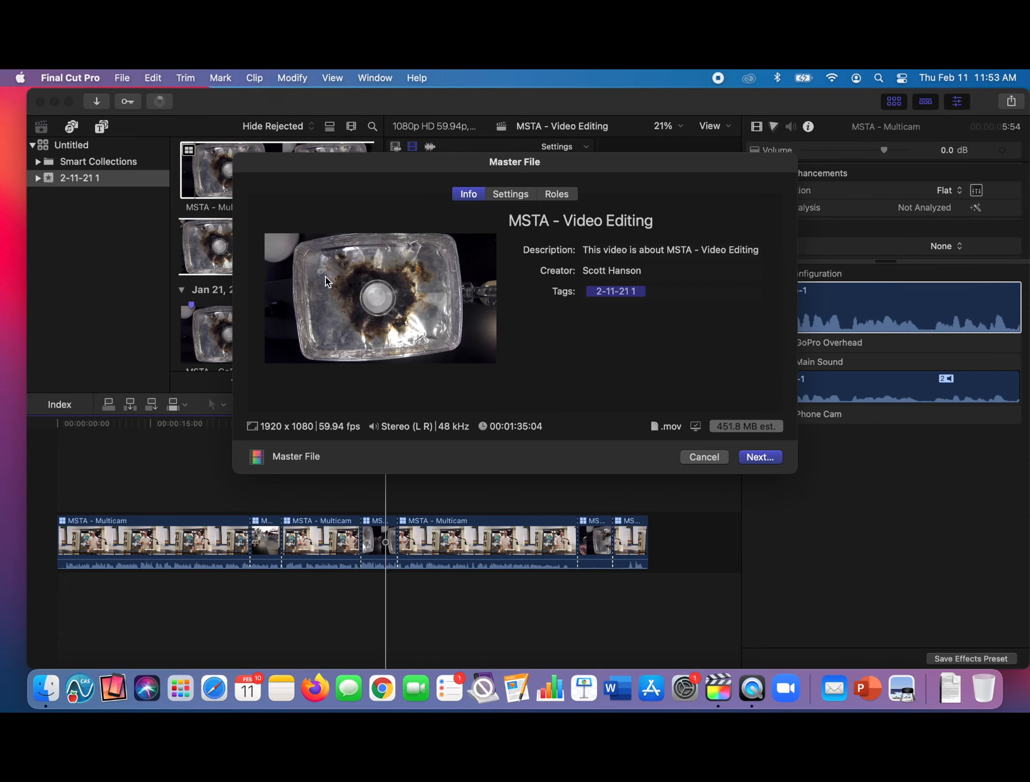
{"action": "left_click", "coordinate": [759, 457]}
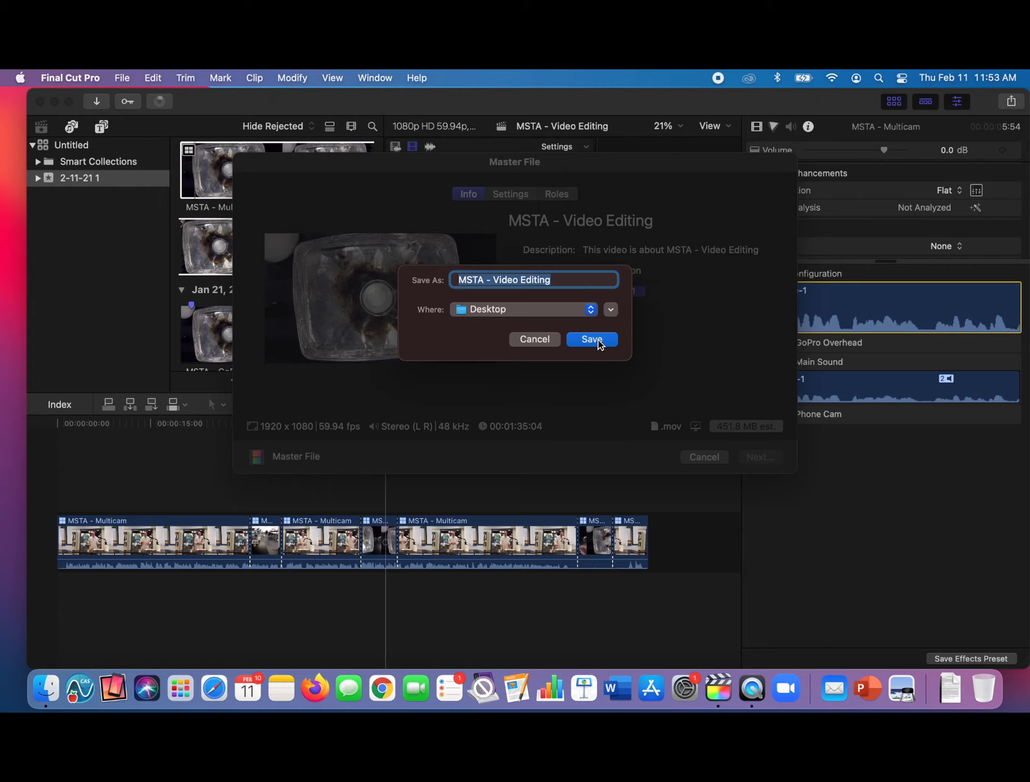
{"action": "left_click", "coordinate": [592, 339]}
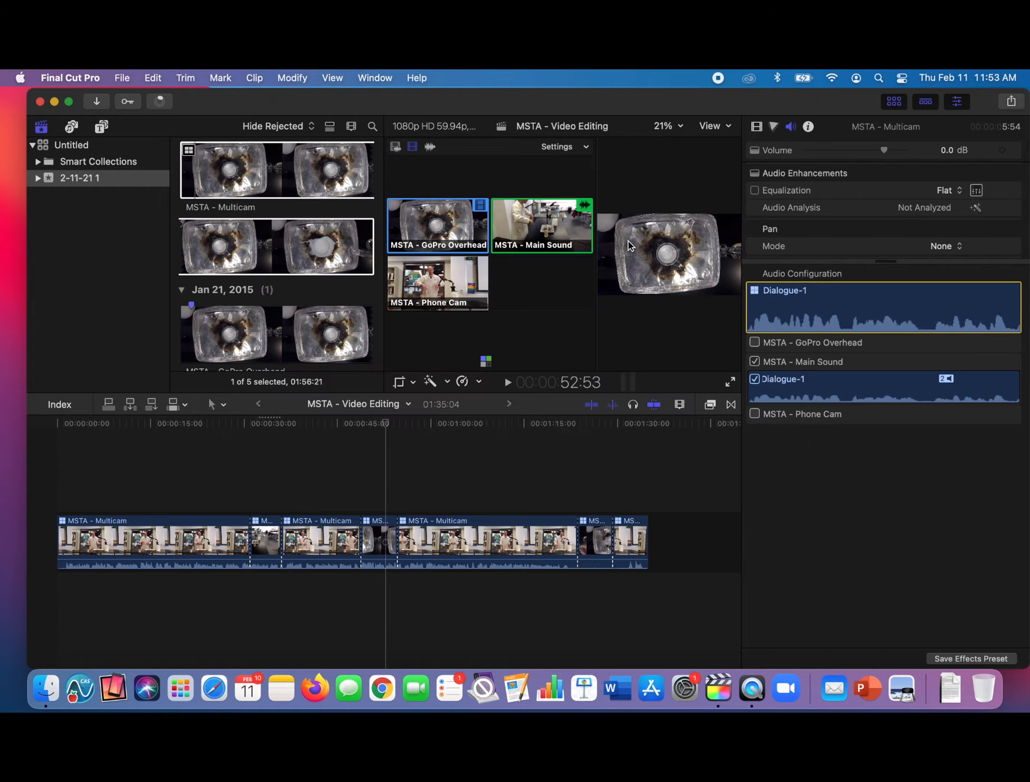
{"action": "left_click", "coordinate": [717, 78]}
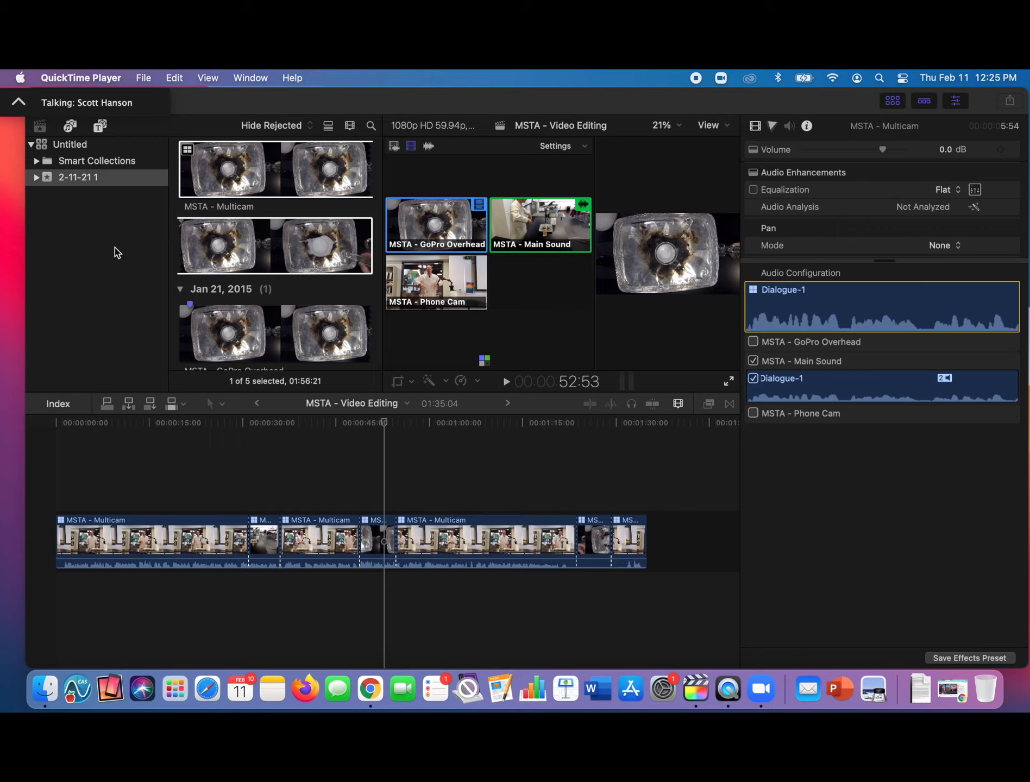
- Create a new event named 2-11-21 in the Untitled library
{"action": "left_click", "coordinate": [100, 231]}
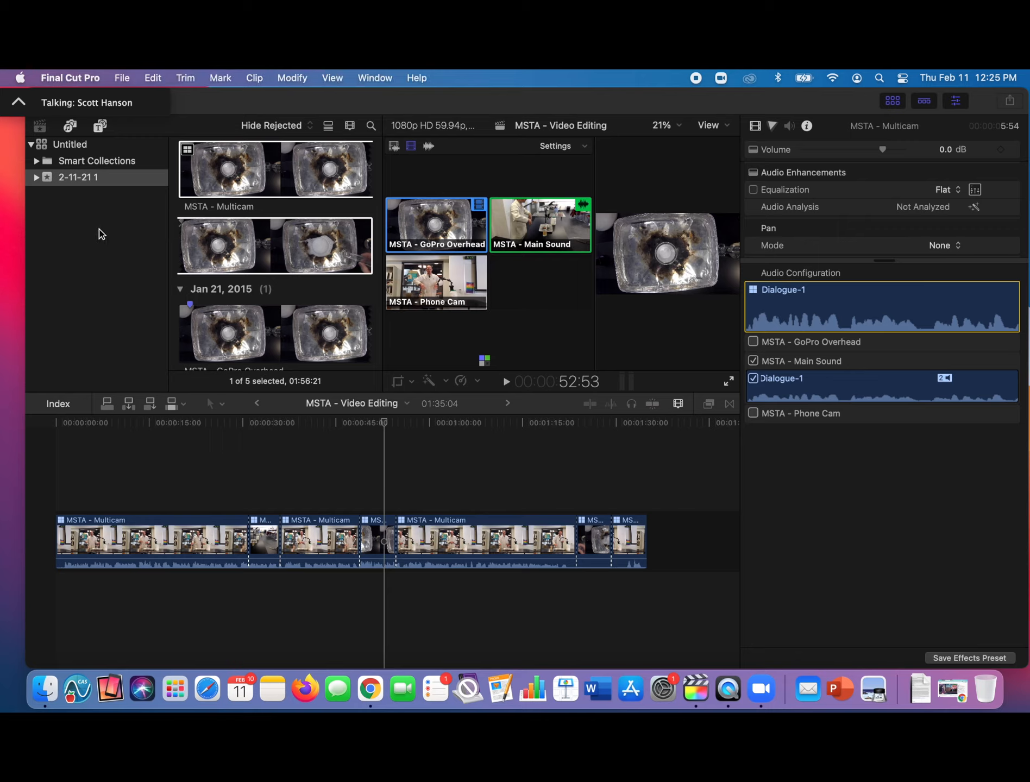
{"action": "right_click", "coordinate": [100, 232]}
{"action": "left_click", "coordinate": [110, 236]}
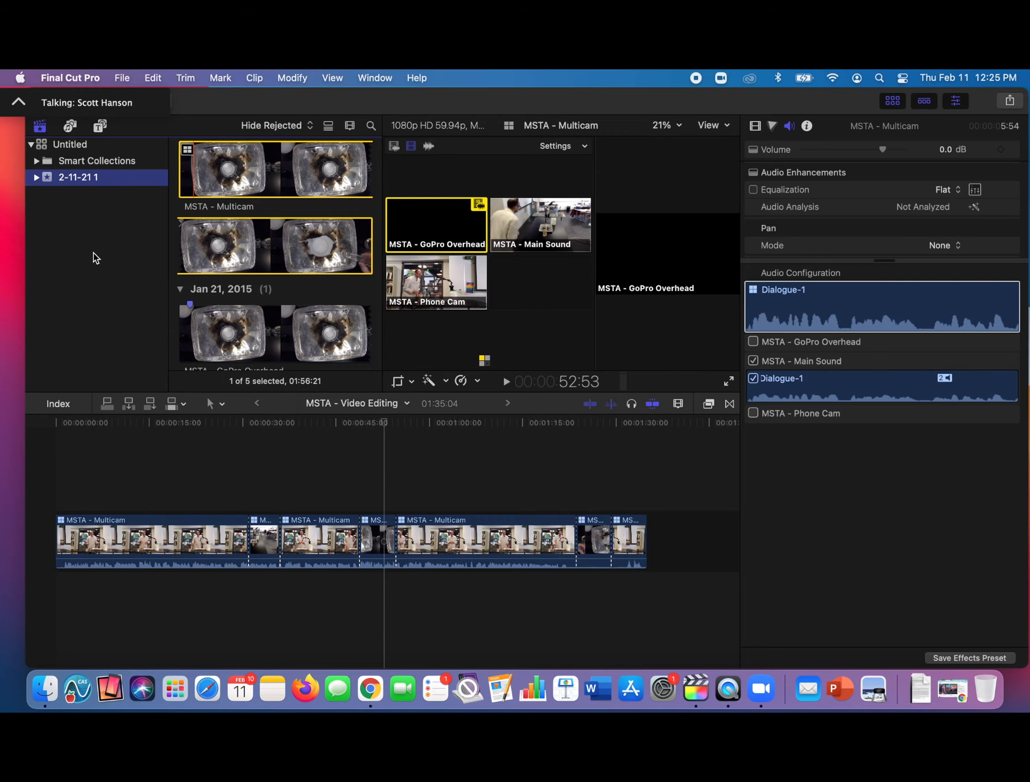
{"action": "key", "text": "Return"}
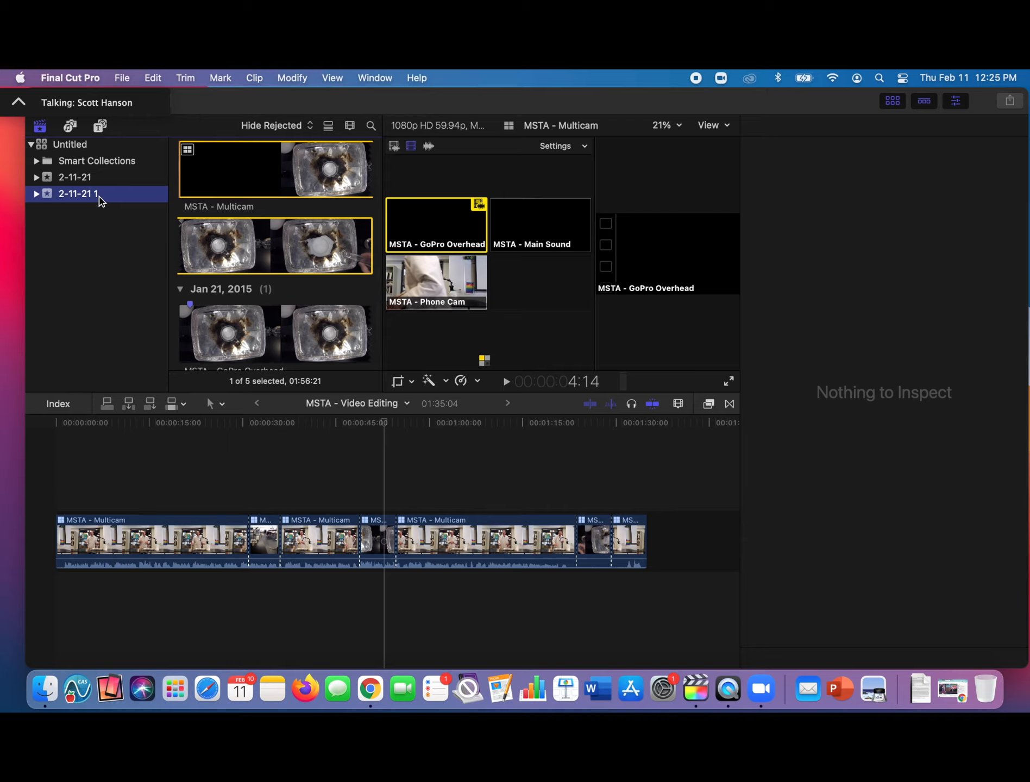
- Move the old event 2-11-21 1 to the trash and confirm its deletion
{"action": "right_click", "coordinate": [99, 197]}
{"action": "left_click", "coordinate": [166, 457]}
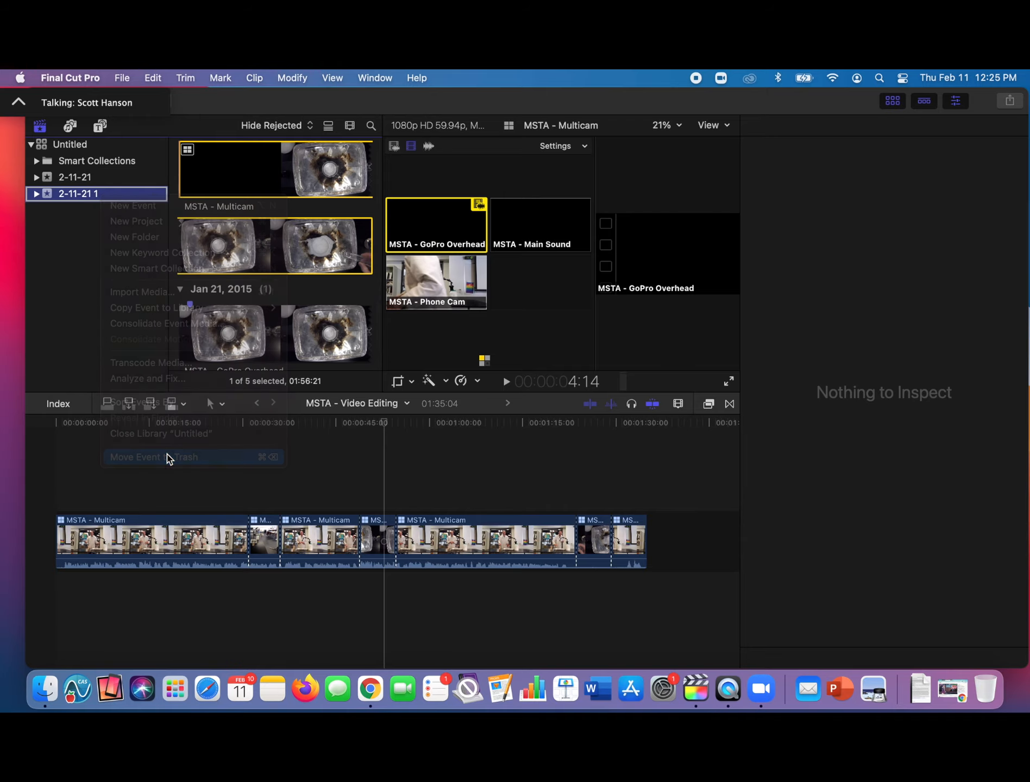
{"action": "left_click", "coordinate": [557, 352]}
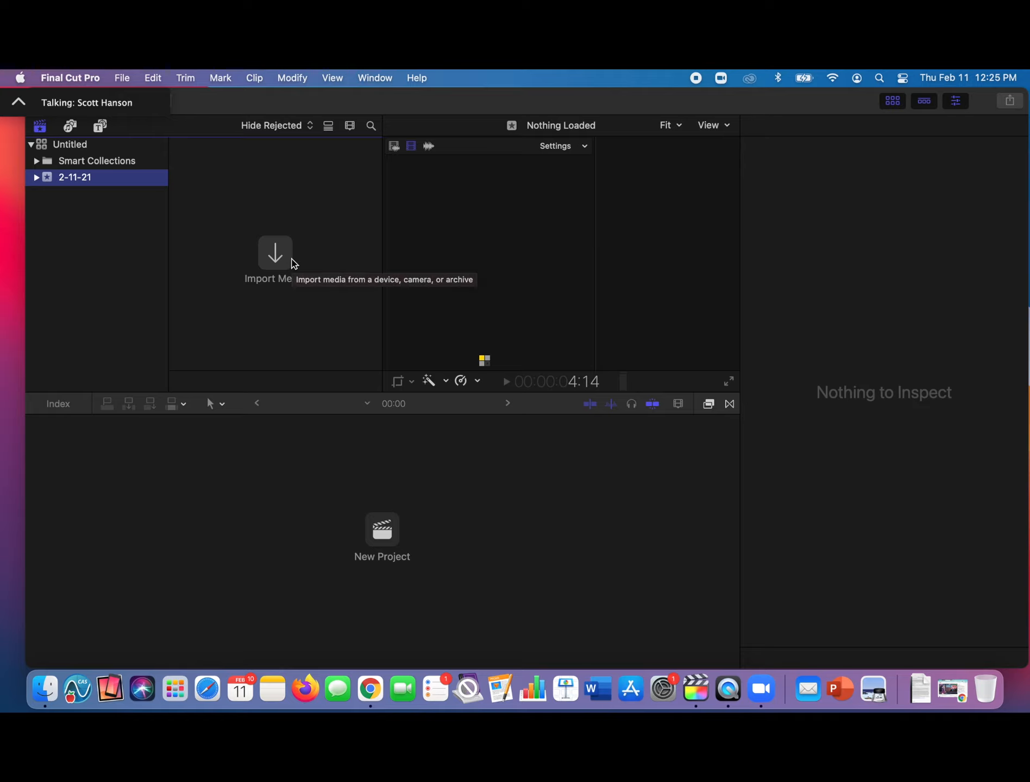
- Import MSTA - Video Editing.mov from the Desktop into the 2-11-21 event
{"action": "left_click", "coordinate": [276, 264]}
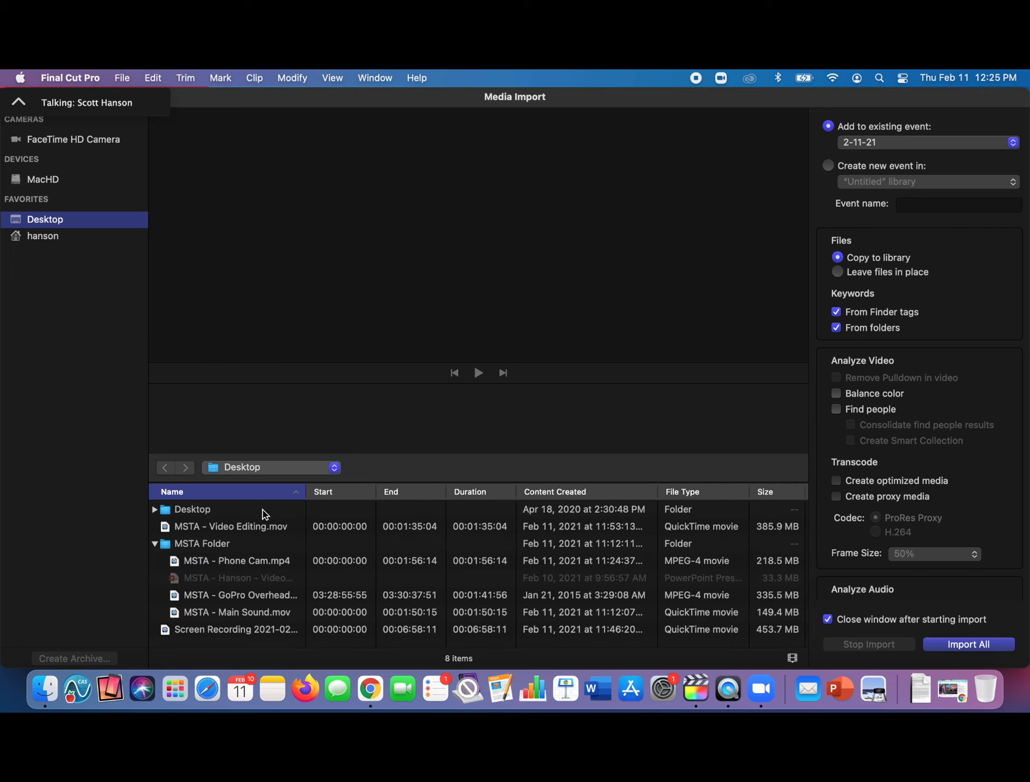
{"action": "left_click", "coordinate": [236, 529]}
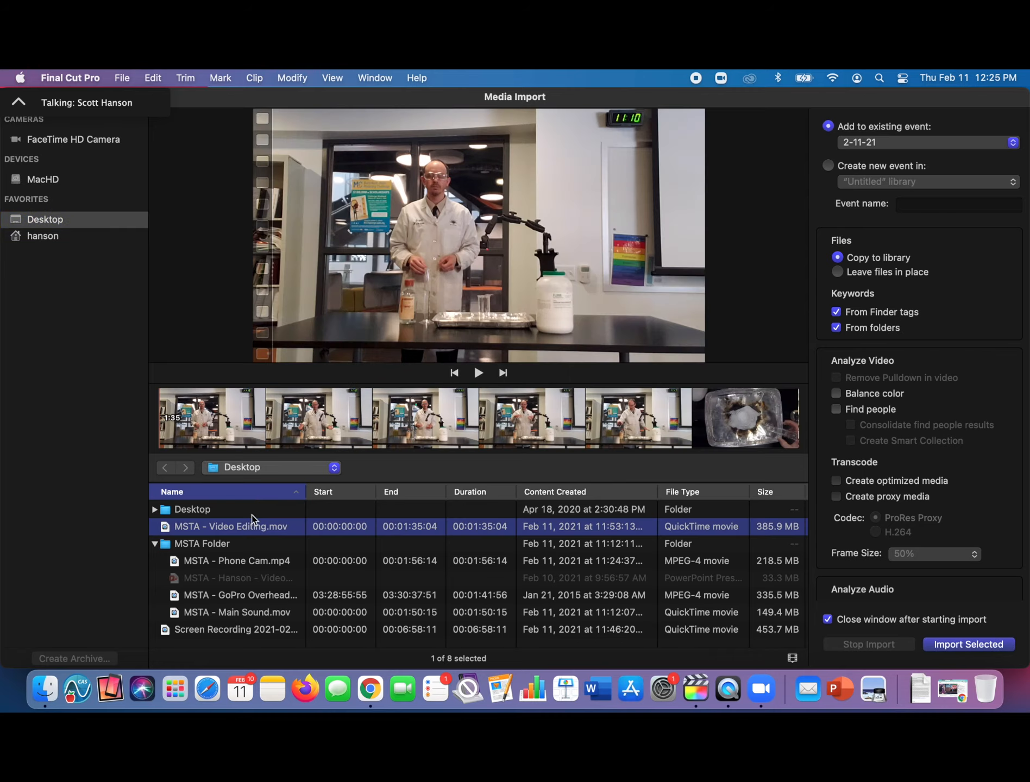
{"action": "left_click", "coordinate": [967, 644]}
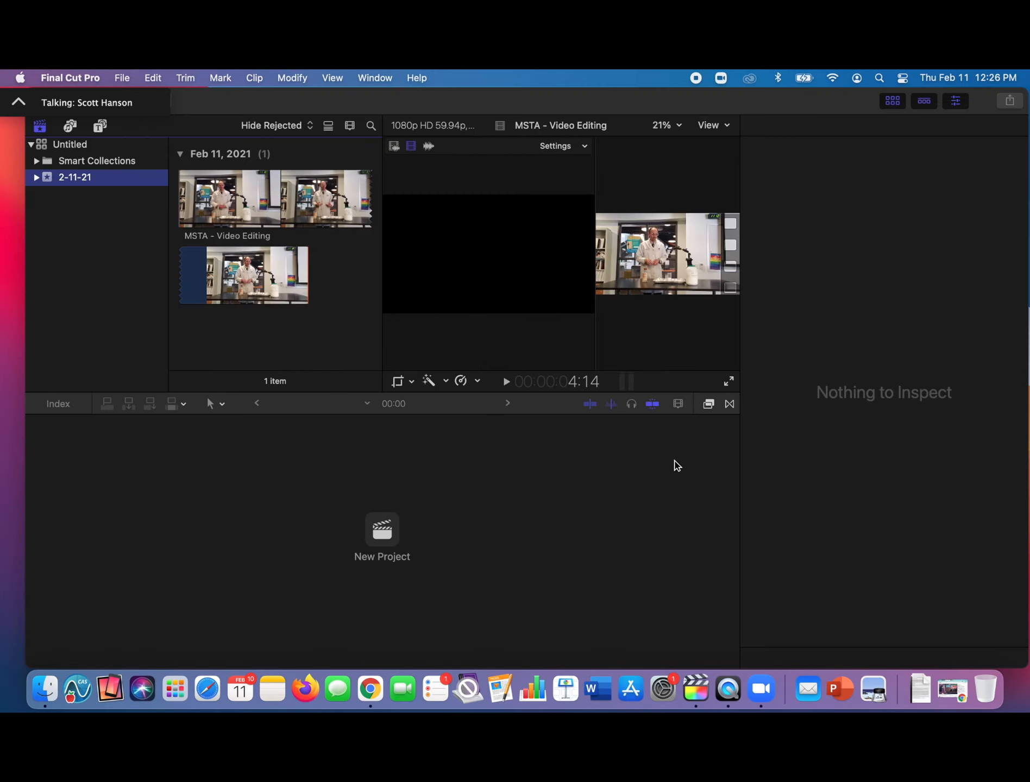
- Create a new project named MSTA - Video Editing Final in the 2-11-21 event
{"action": "left_click", "coordinate": [381, 529]}
{"action": "type", "text": "MSTA - Video Editing Final"}
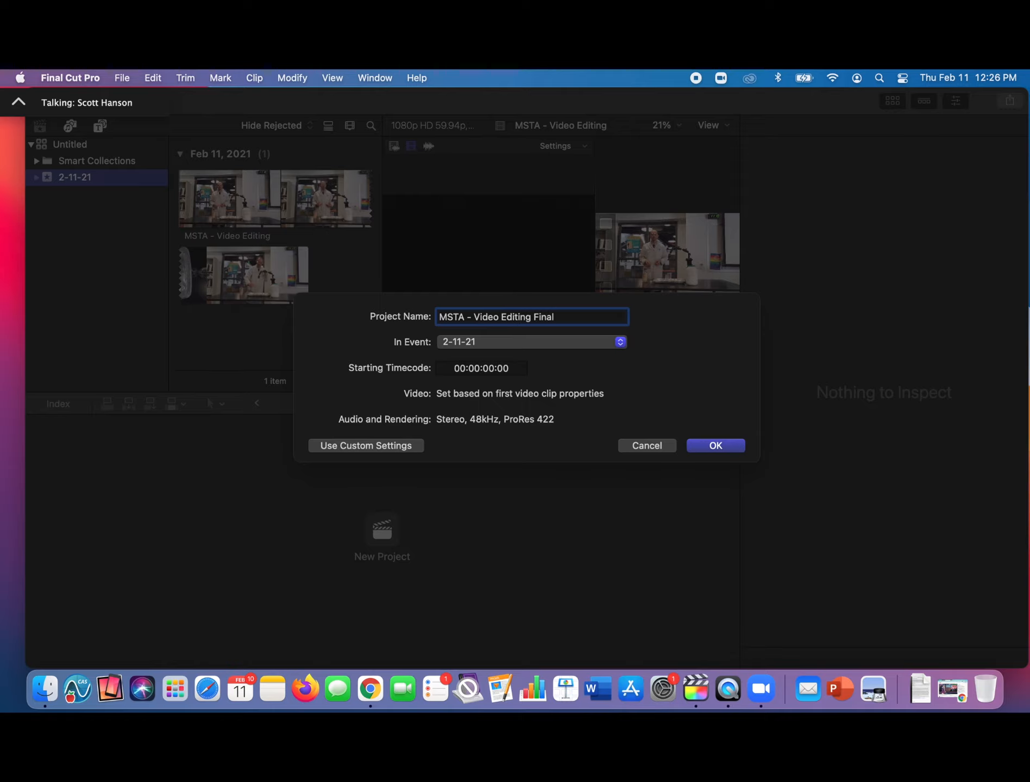
{"action": "key", "text": "Return"}
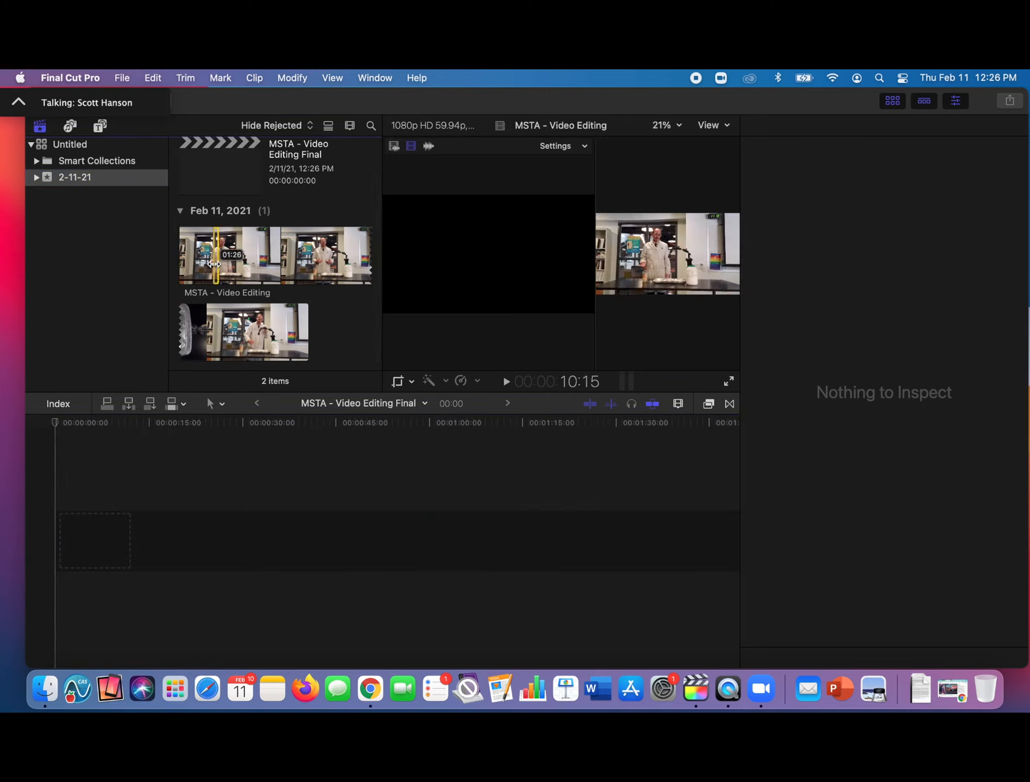
- Select the whole imported MSTA - Video Editing clip and add it at the start of the empty timeline
{"action": "left_click", "coordinate": [218, 253]}
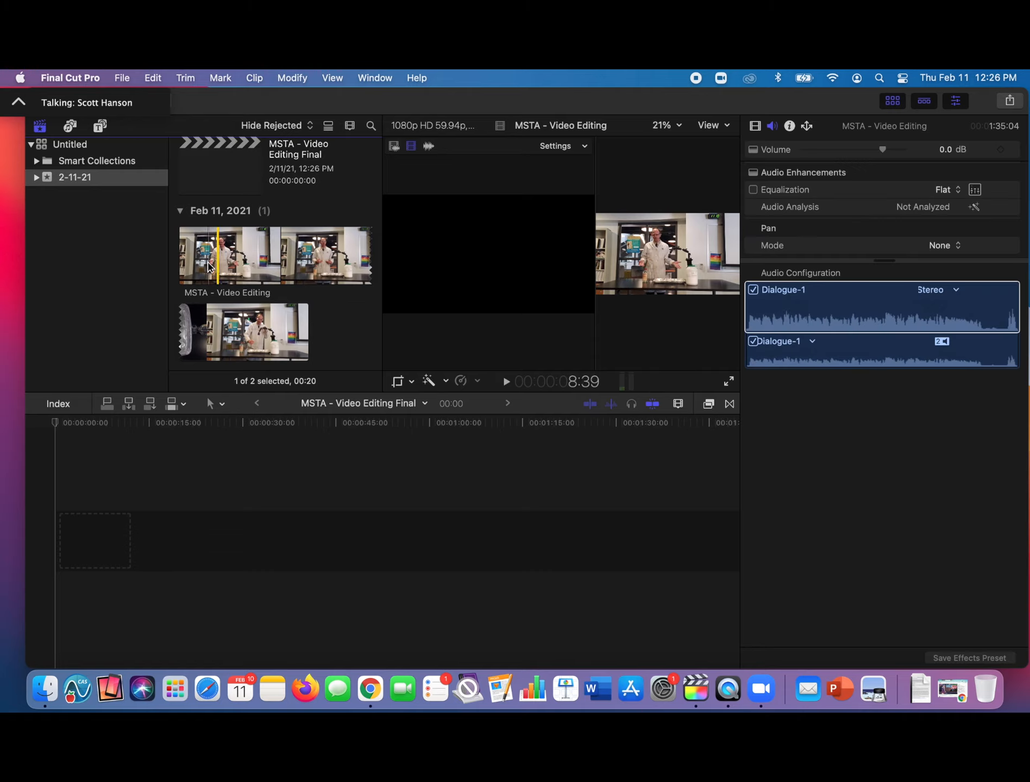
{"action": "left_click", "coordinate": [163, 281]}
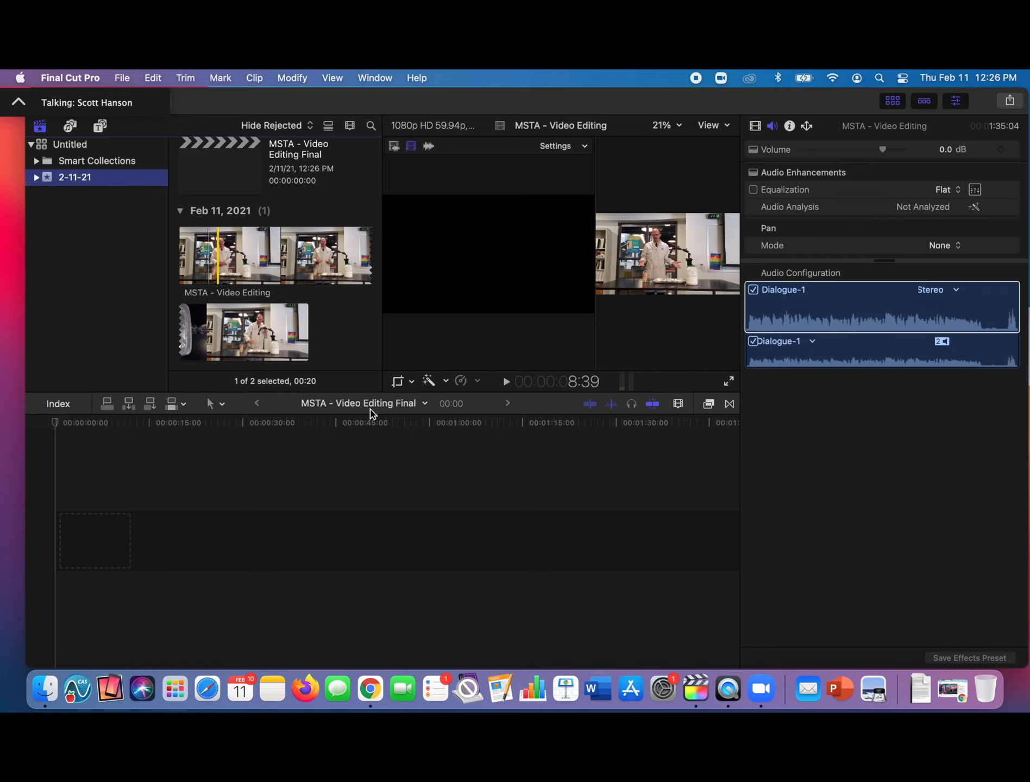
{"action": "left_click", "coordinate": [215, 263]}
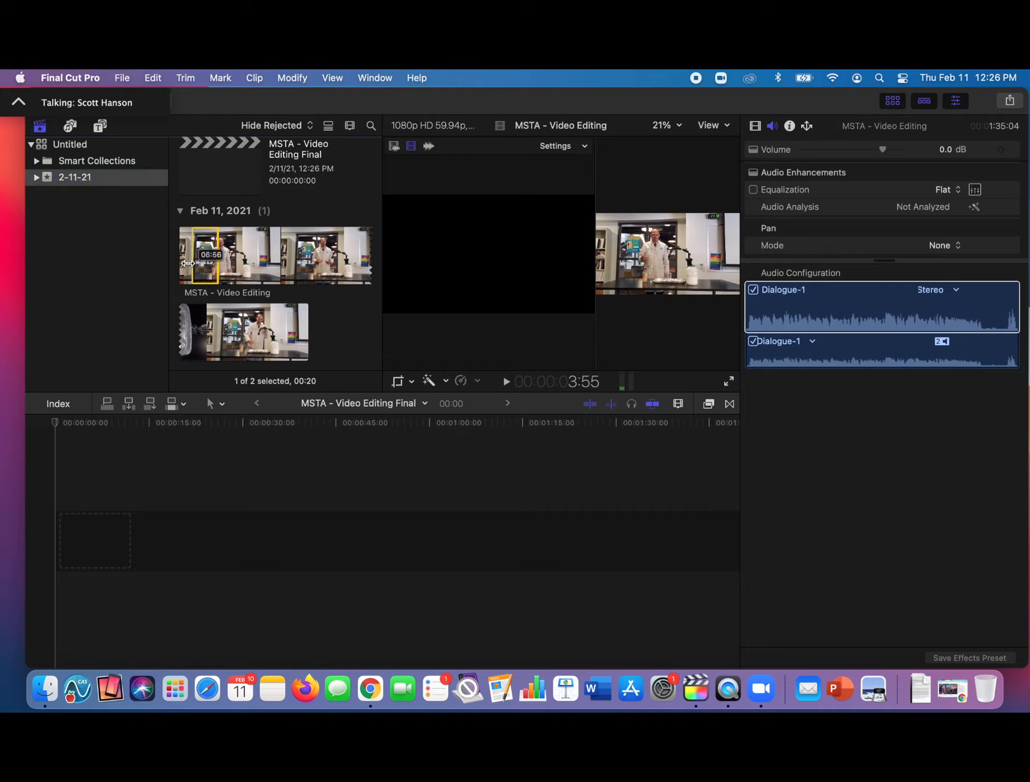
{"action": "left_click_drag", "start_coordinate": [180, 262], "coordinate": [218, 259]}
{"action": "left_click", "coordinate": [220, 260]}
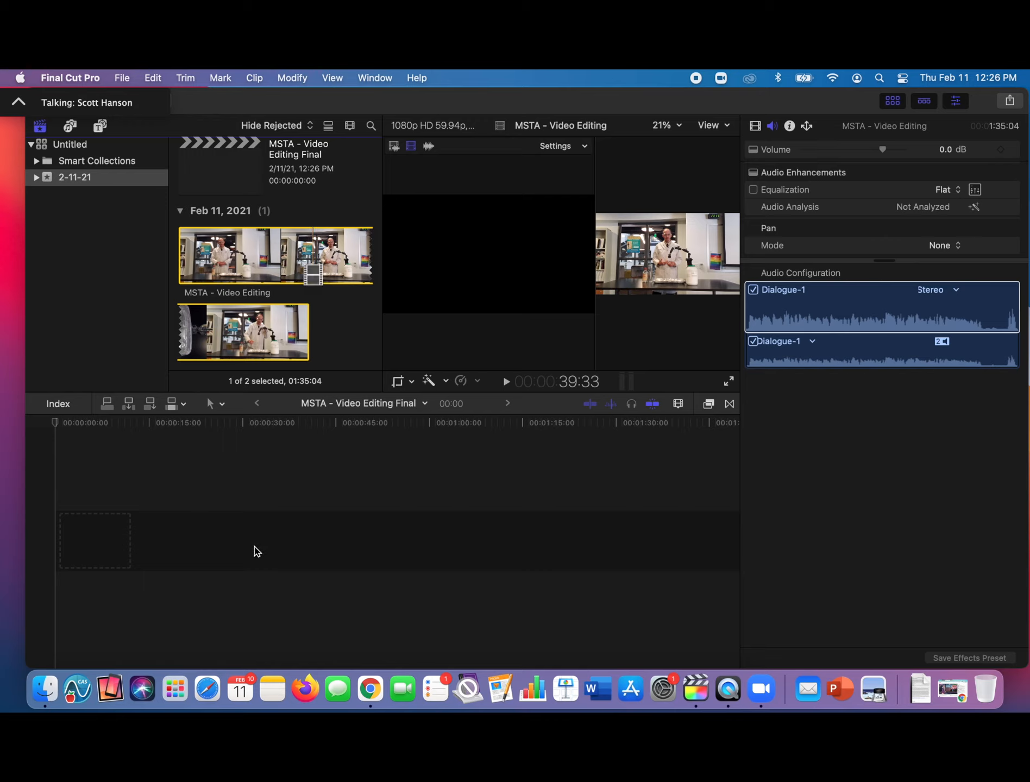
{"action": "key", "text": "e"}
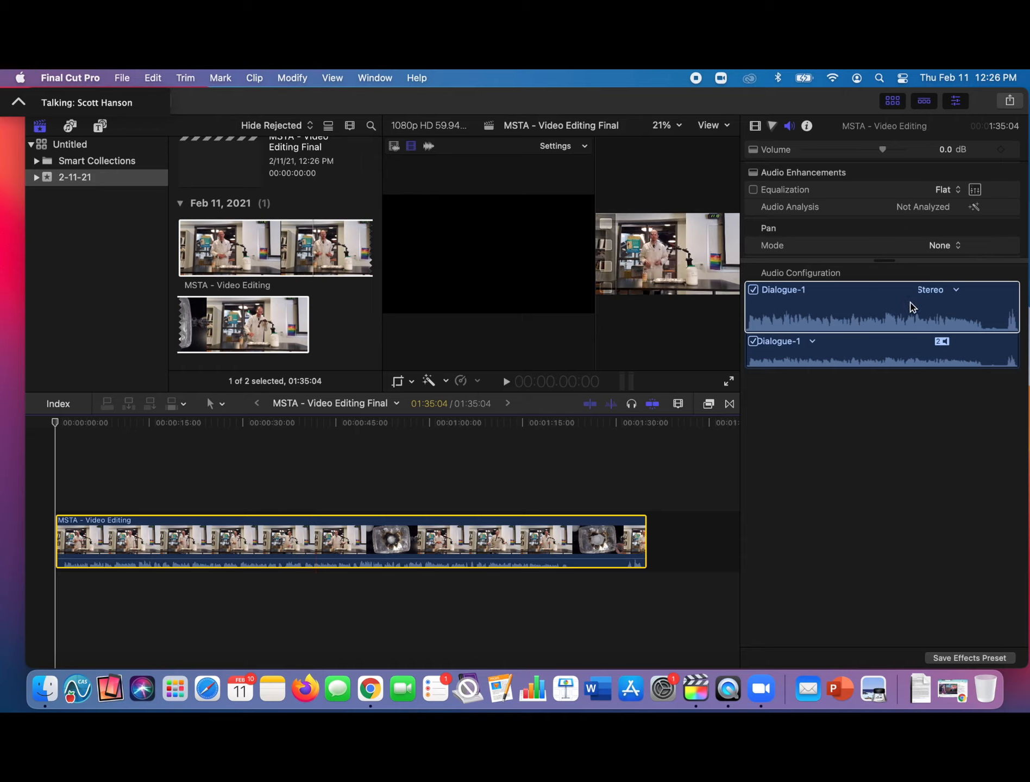
- Set the audio configuration of the MSTA - Video Editing timeline clip to Dual Mono
{"action": "left_click", "coordinate": [957, 291]}
{"action": "left_click", "coordinate": [957, 307]}
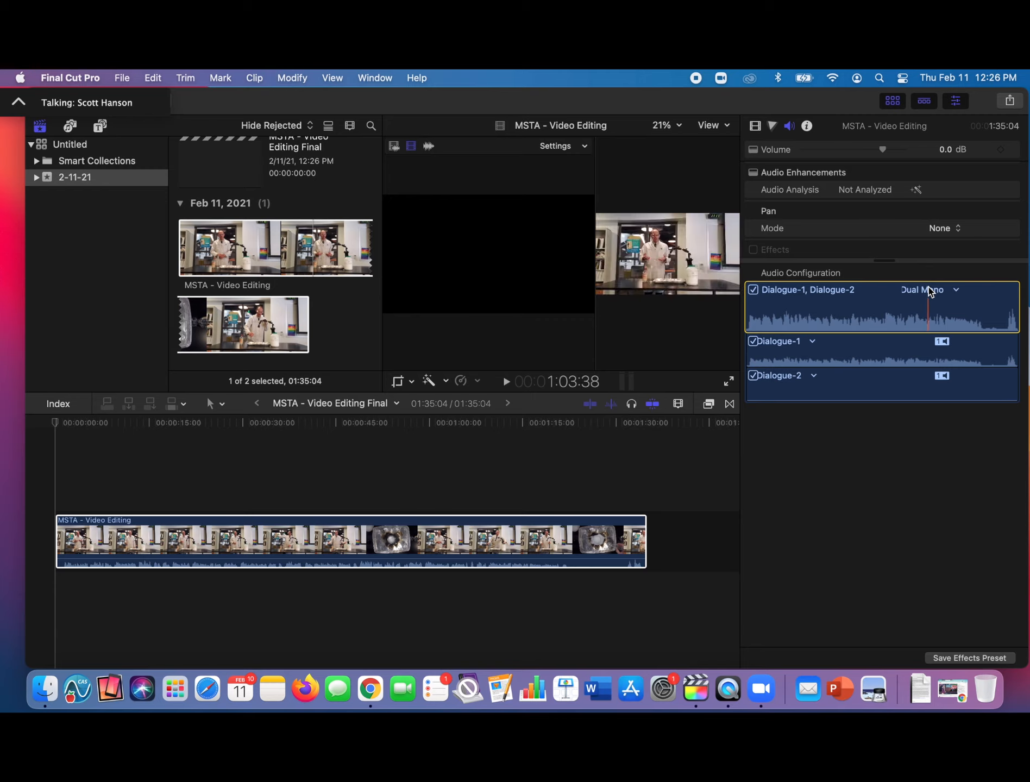
{"action": "left_click", "coordinate": [633, 540]}
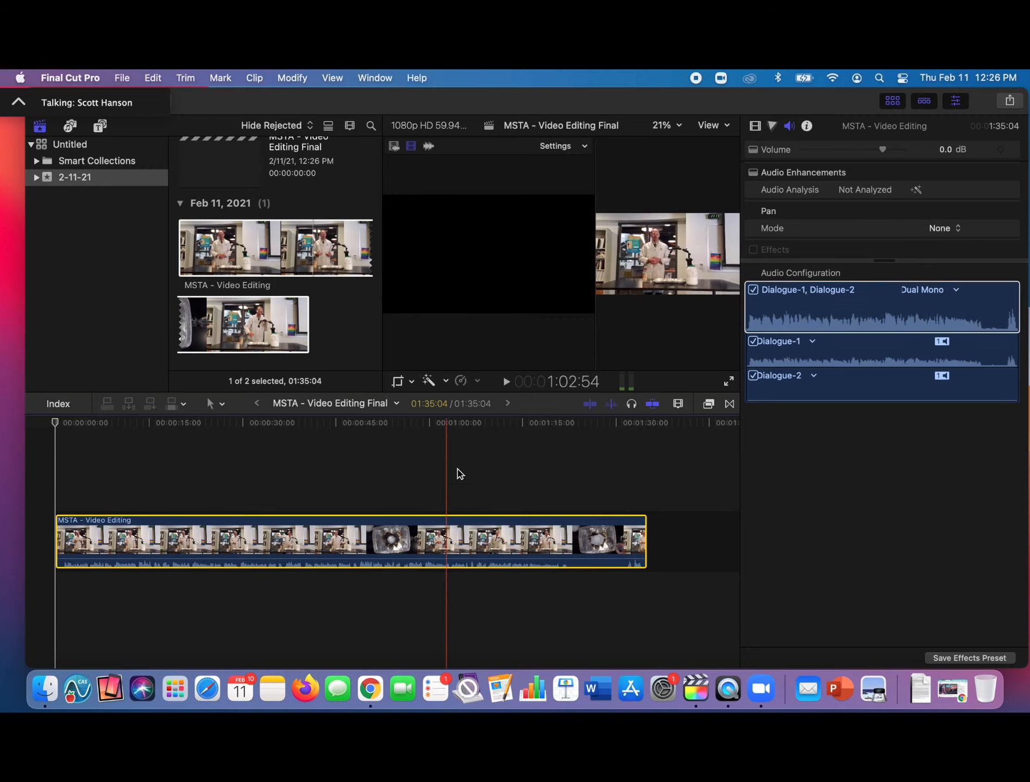
- Share the project as a Master File and save it as MSTA - Video Editing Final on the Desktop
{"action": "left_click", "coordinate": [122, 77]}
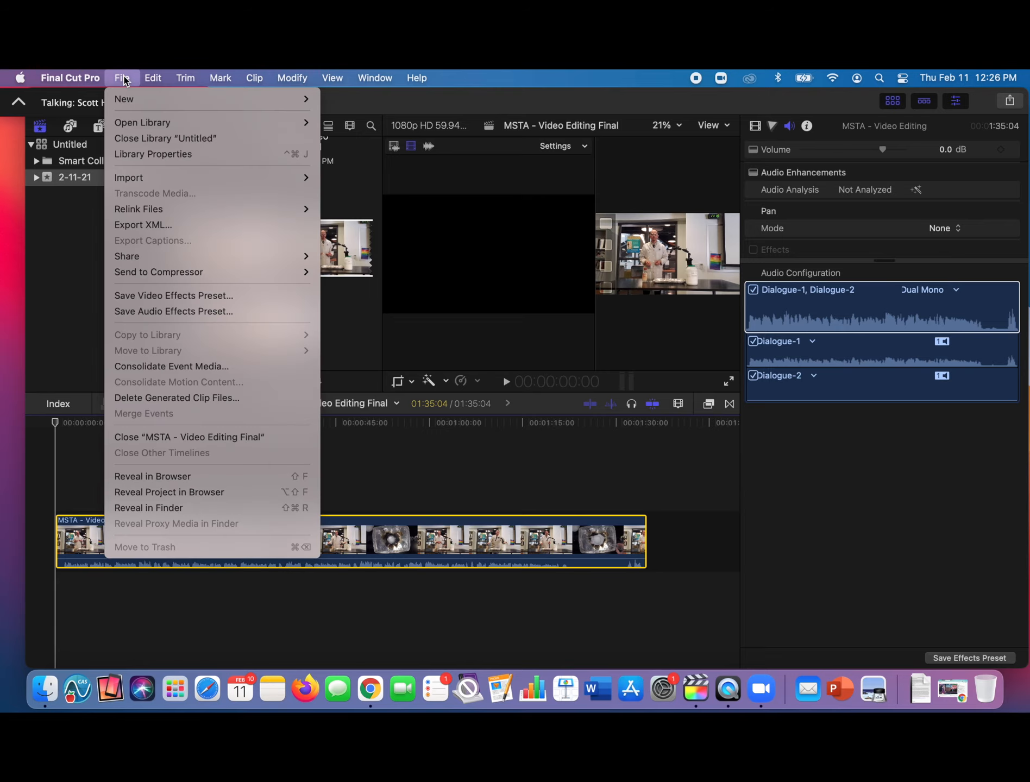
{"action": "left_click", "coordinate": [159, 256]}
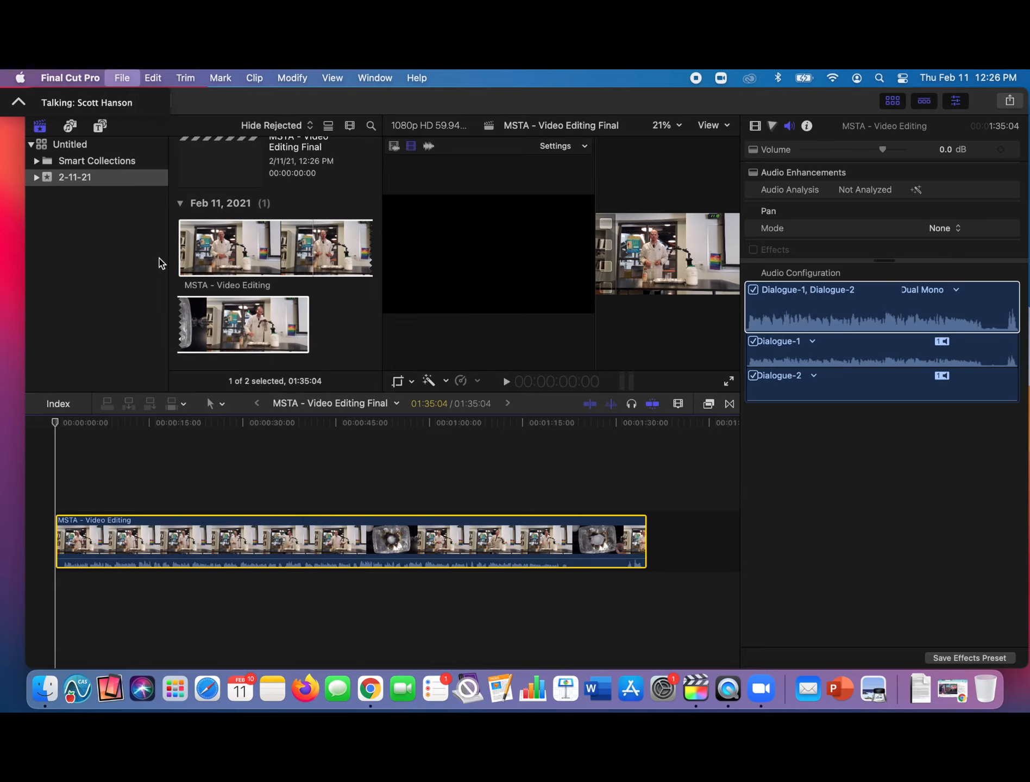
{"action": "left_click", "coordinate": [123, 79]}
{"action": "mouse_move", "coordinate": [168, 258]}
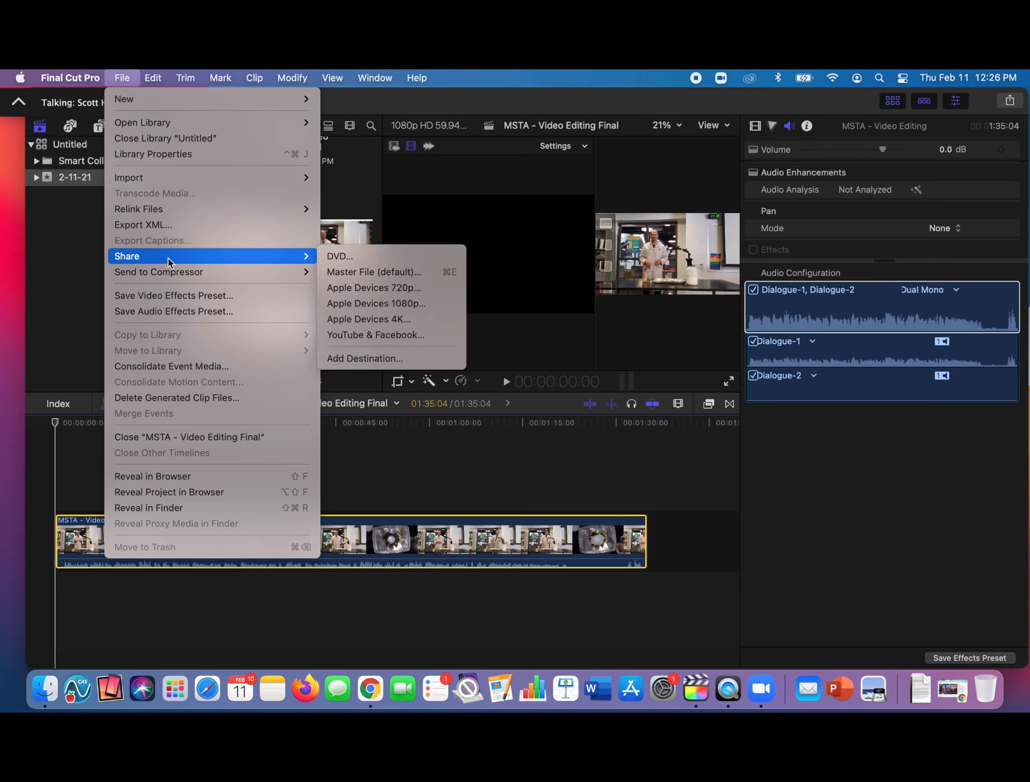
{"action": "left_click", "coordinate": [407, 272]}
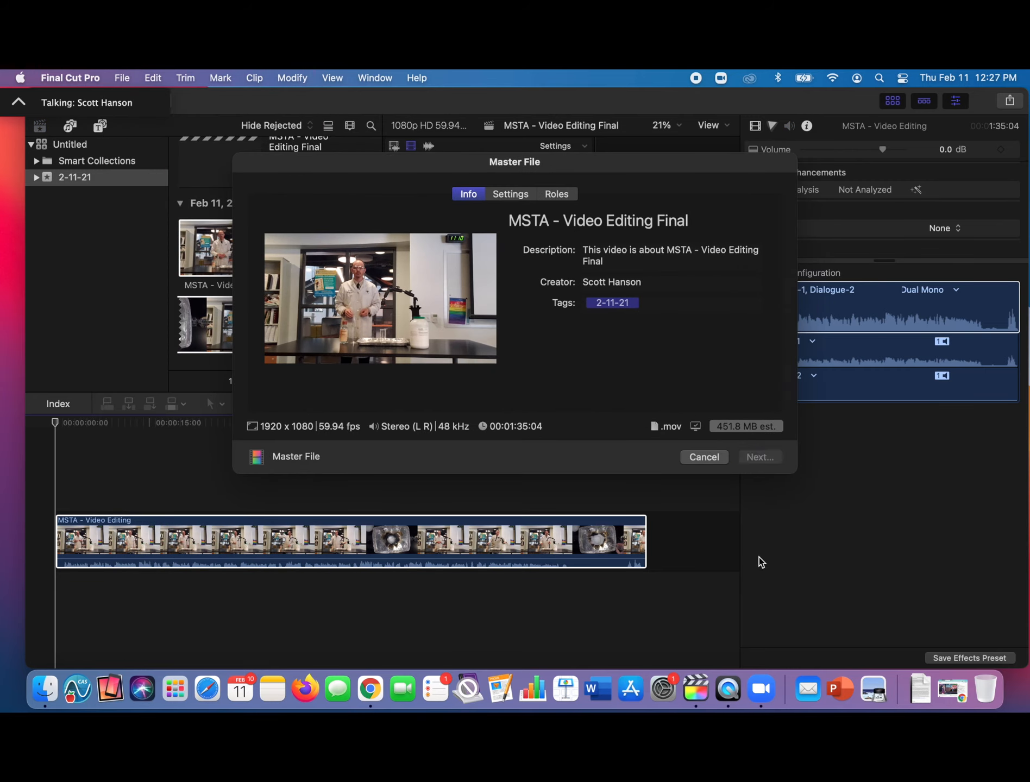
{"action": "key", "text": "Return"}
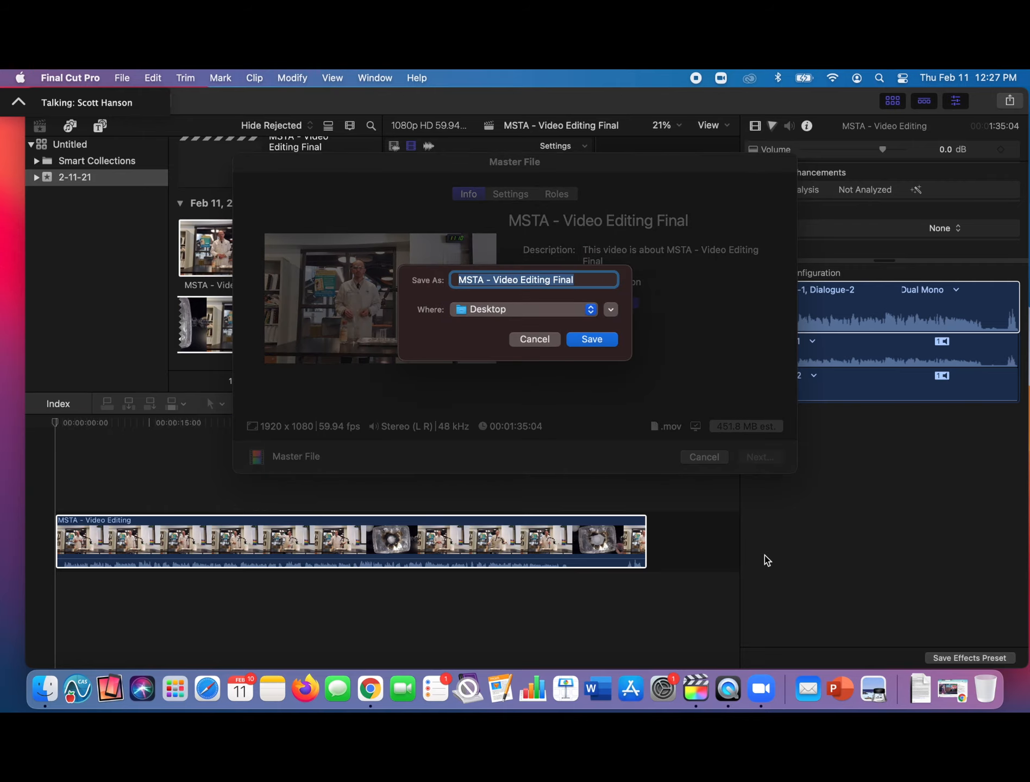
{"action": "key", "text": "Return"}
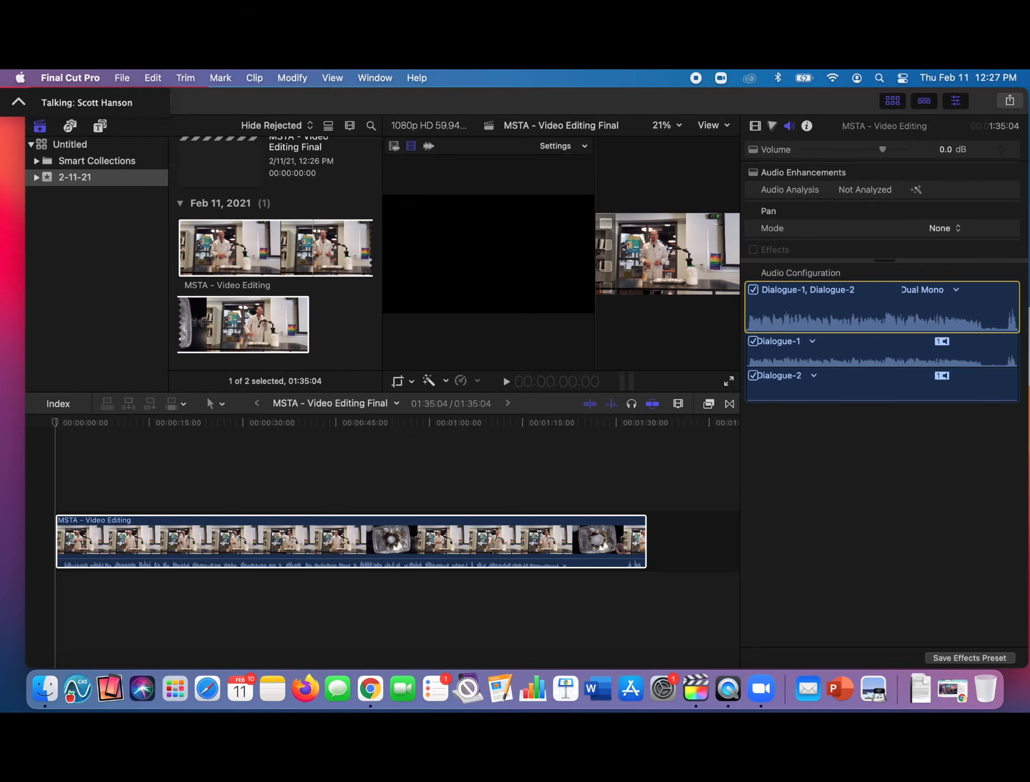